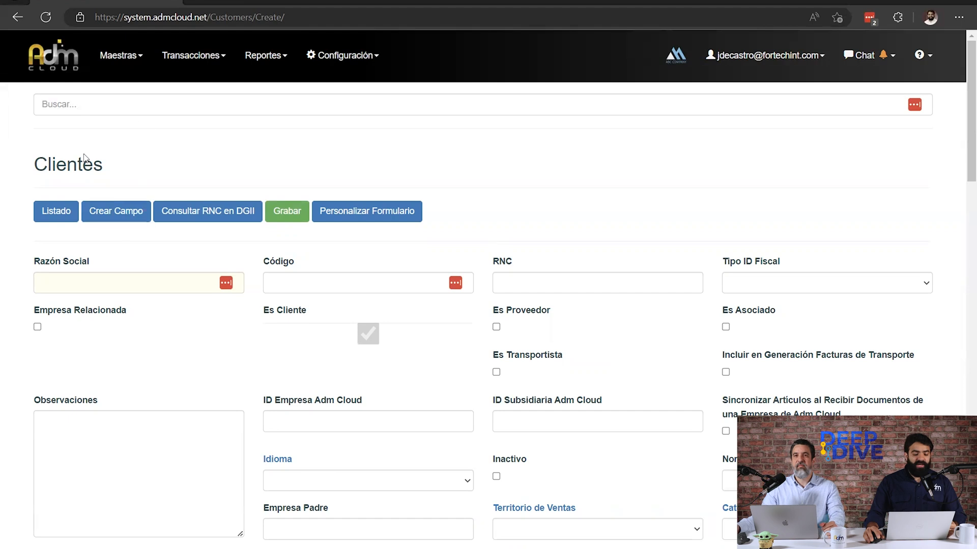
Create a custom field for related parties named NombreMascota with the label Nombre Mascota, and save it.
left_click(120, 219)
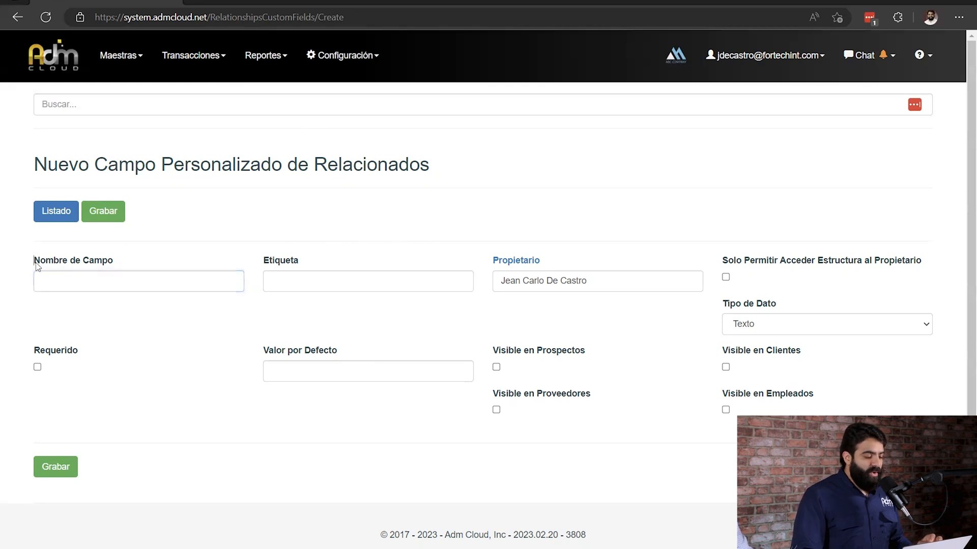
left_click_drag(35, 264, 122, 328)
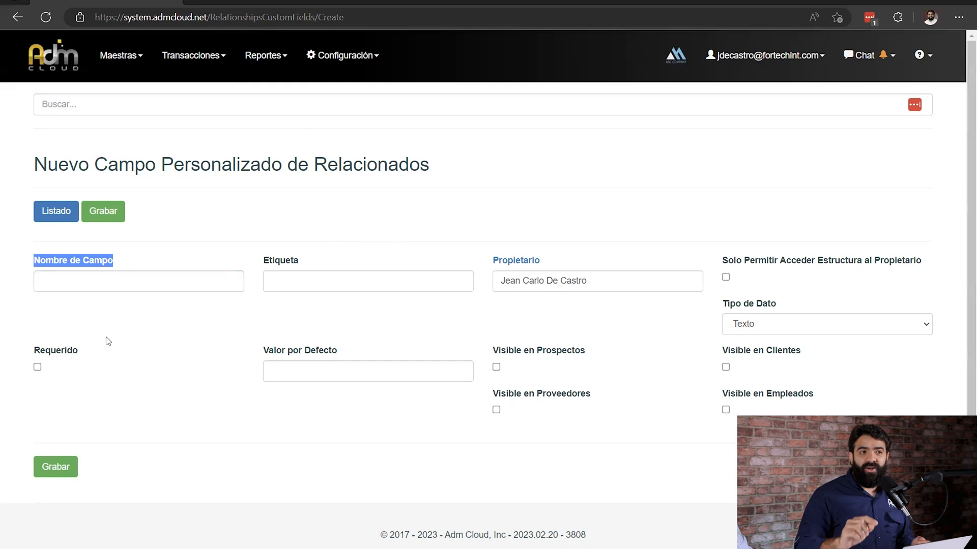
left_click(133, 284)
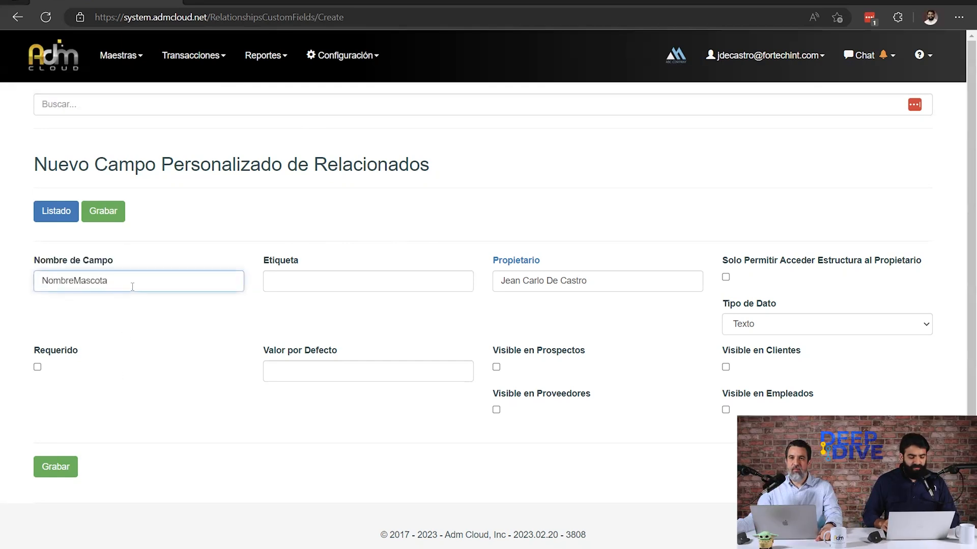
key("Tab")
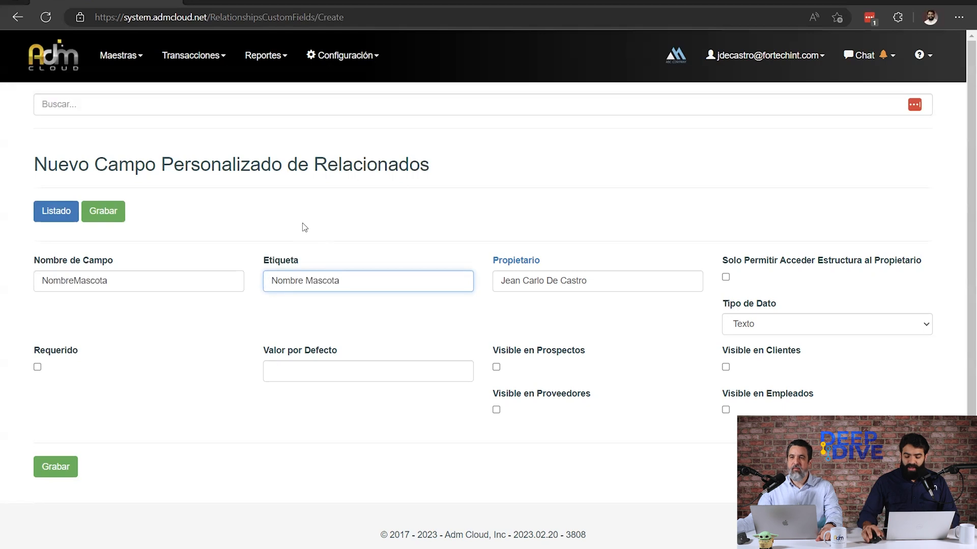
left_click_drag(723, 304, 786, 308)
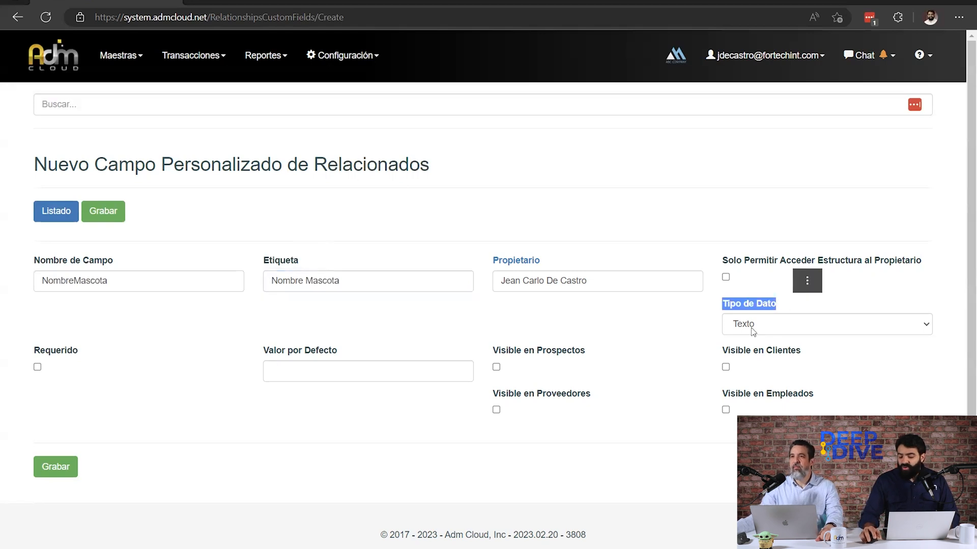
left_click(102, 212)
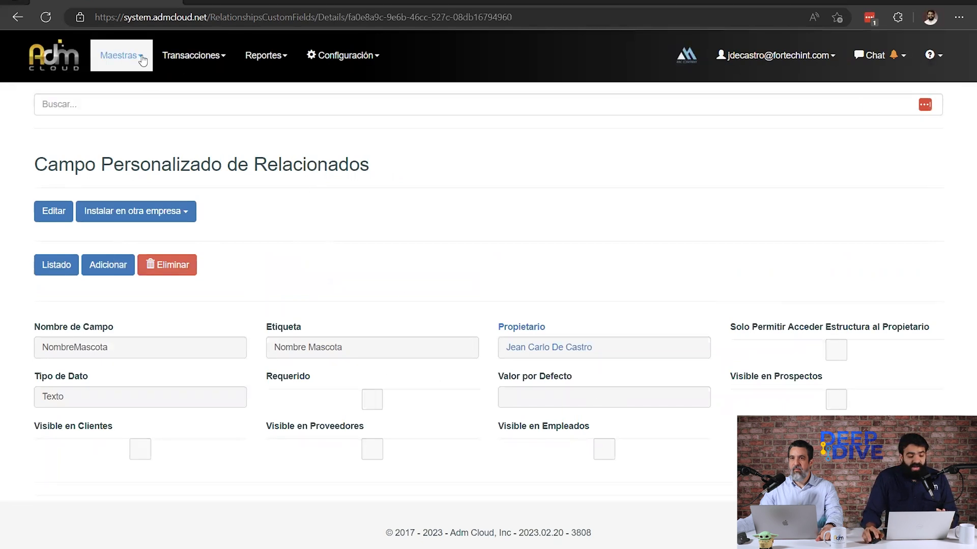
Open a new CRM customer form and look through it for the Nombre Mascota field.
left_click(121, 55)
mouse_move(183, 85)
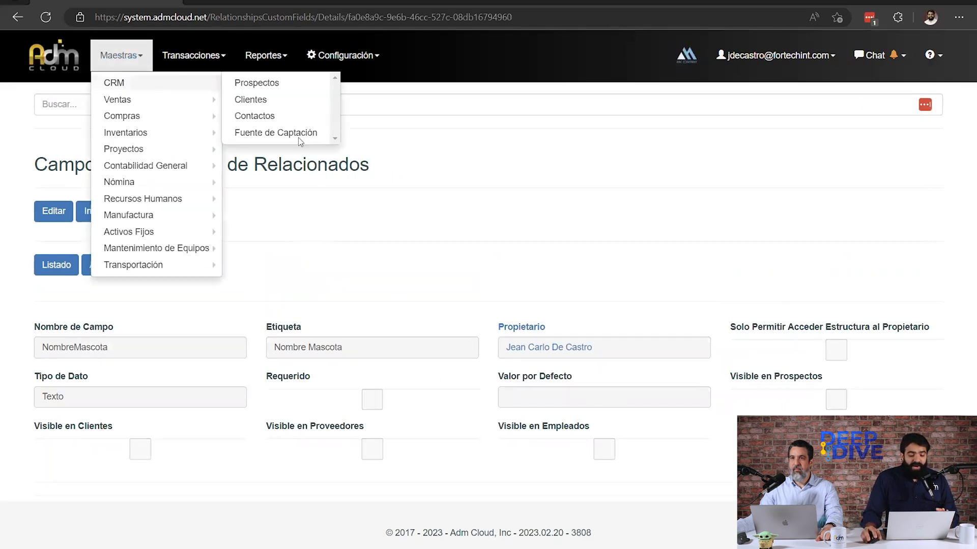
left_click(250, 100)
left_click(54, 284)
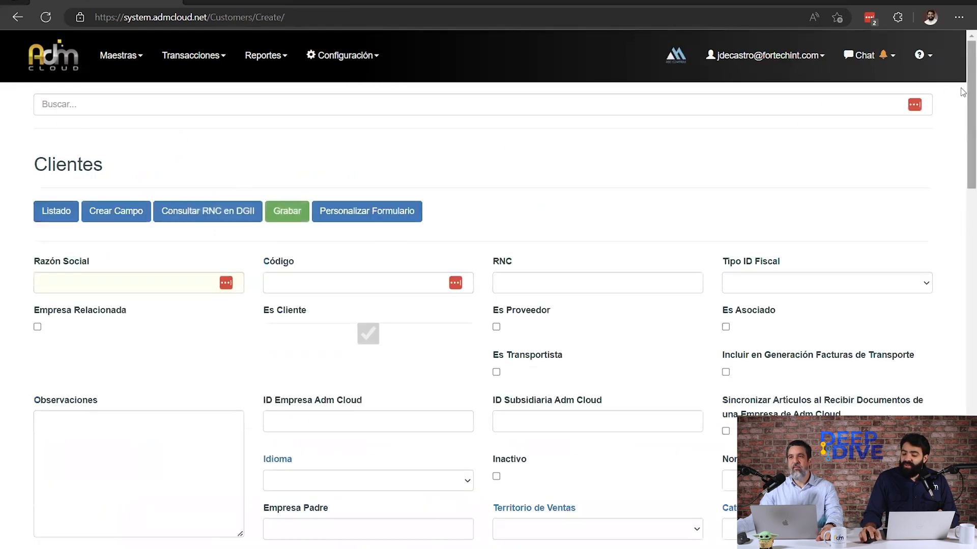
scroll(797, 117, "down", 20)
scroll(390, 254, "down", 2)
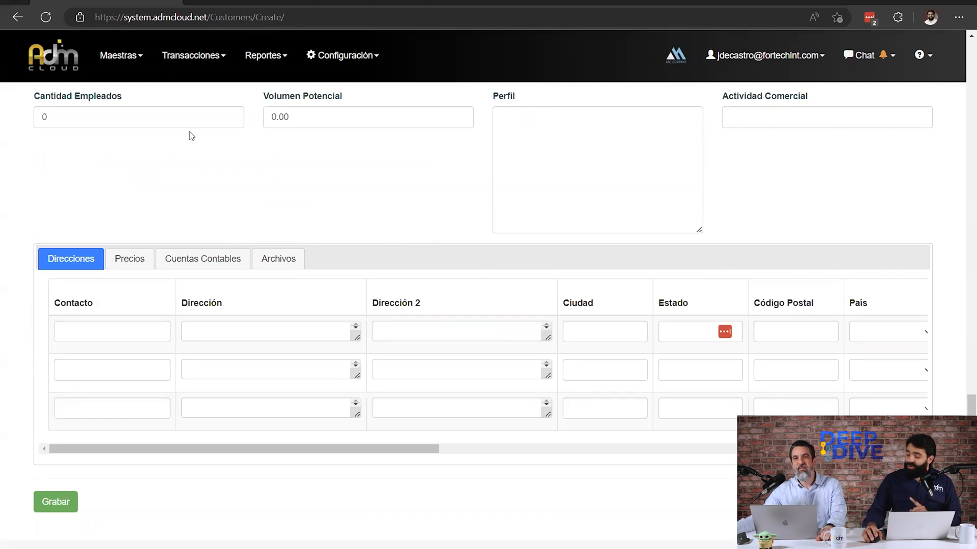
Leave the customer form without saving and open the list of custom fields for related parties (Campos de Relacionados).
left_click(346, 55)
mouse_move(356, 148)
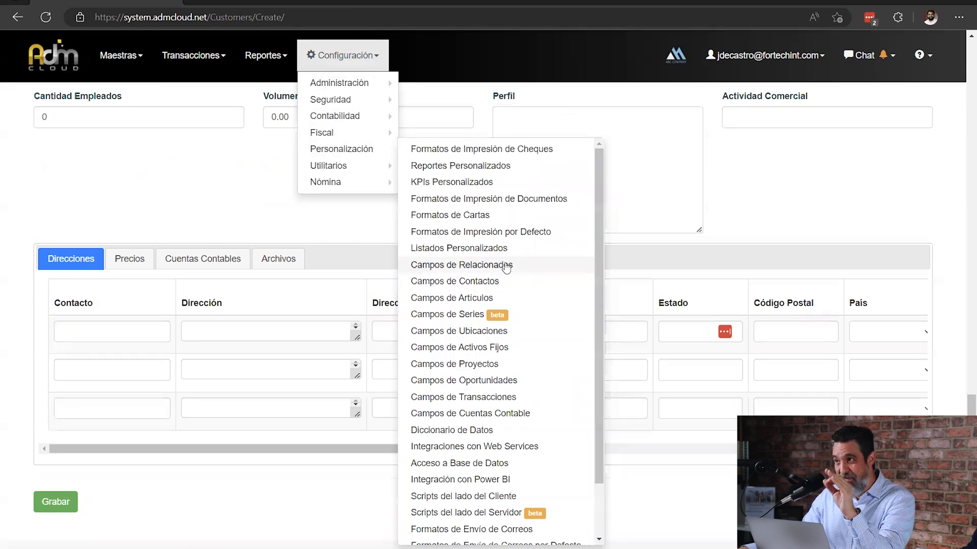
left_click(473, 265)
left_click(549, 86)
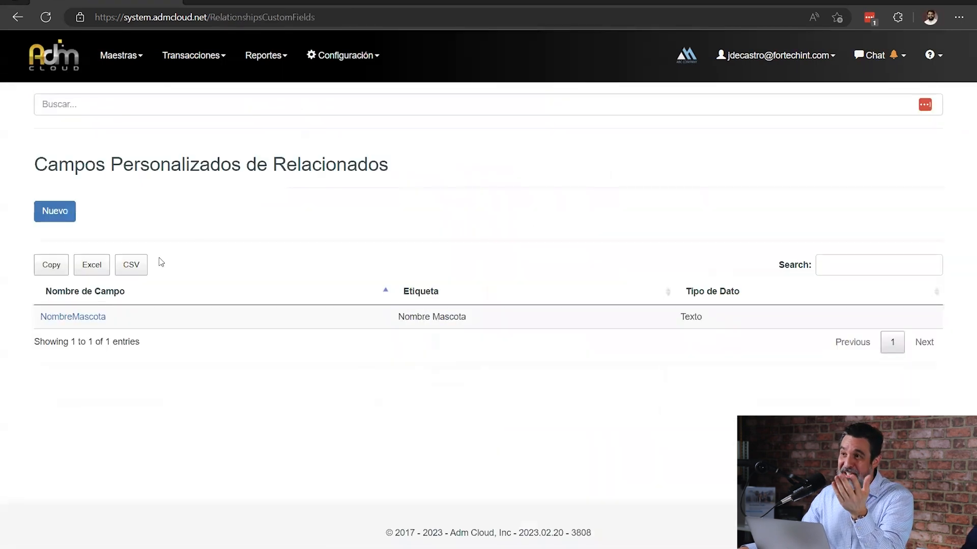
left_click(377, 59)
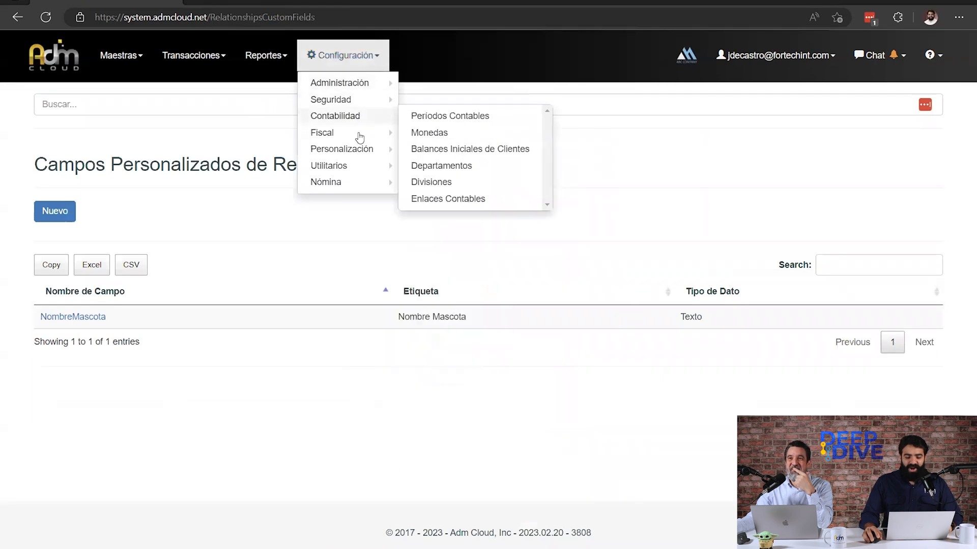
mouse_move(365, 152)
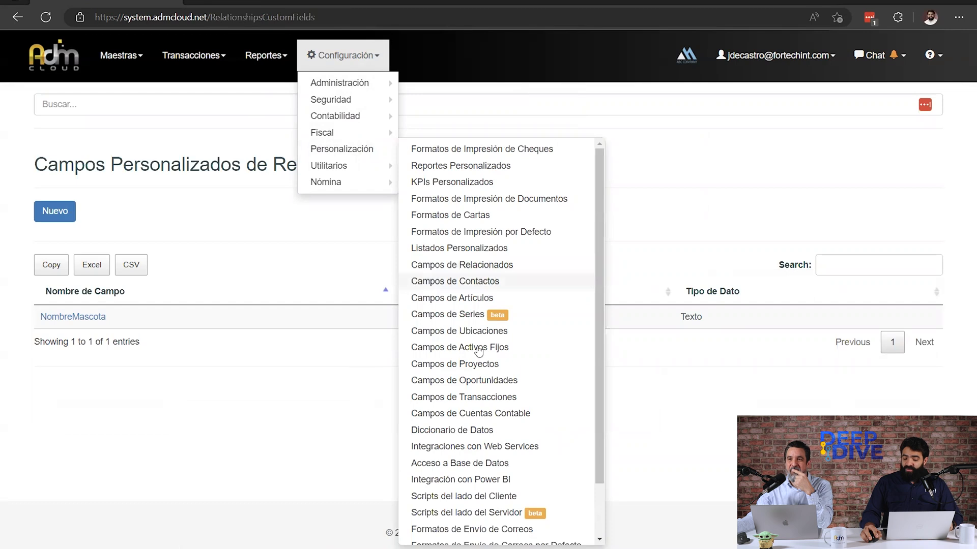
left_click(330, 259)
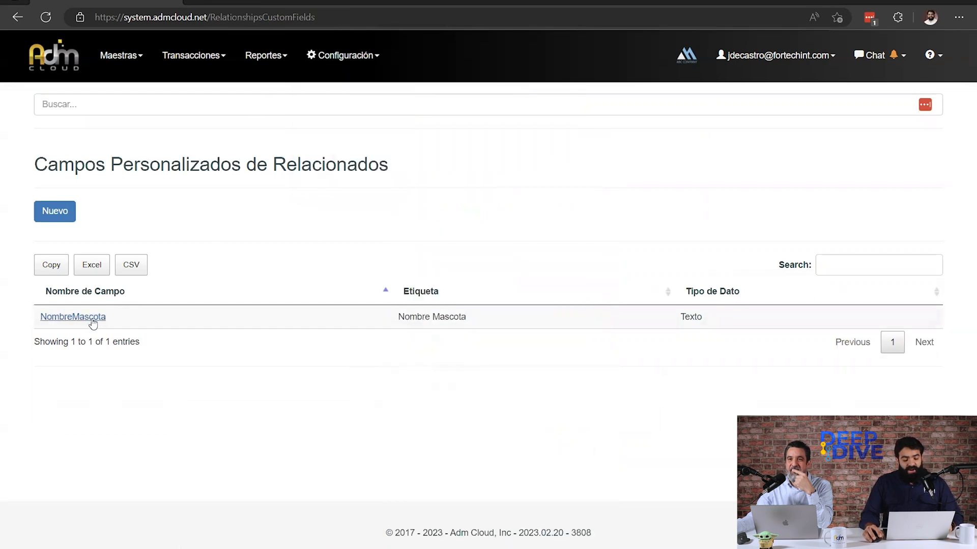
Edit the NombreMascota field so that it is visible in Clientes, and save the change.
left_click(93, 322)
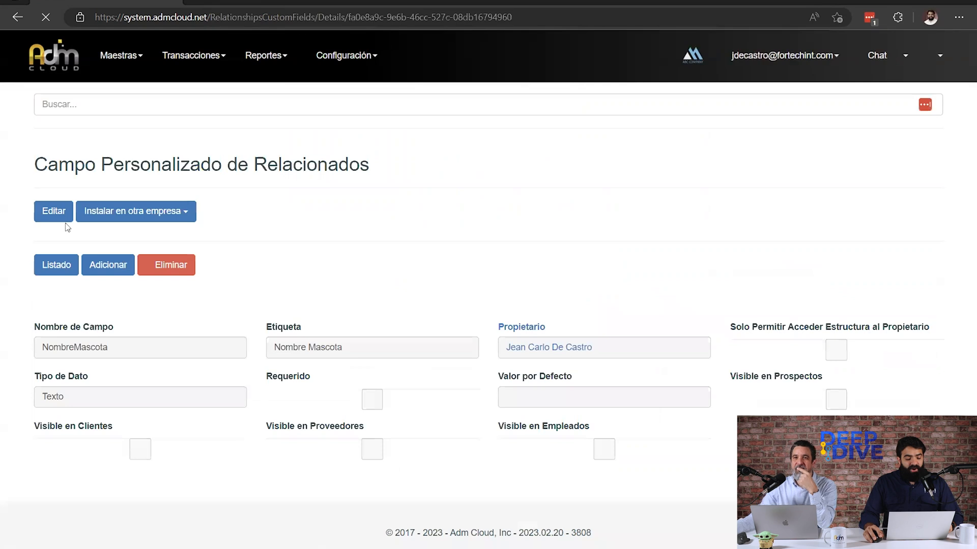
left_click(61, 217)
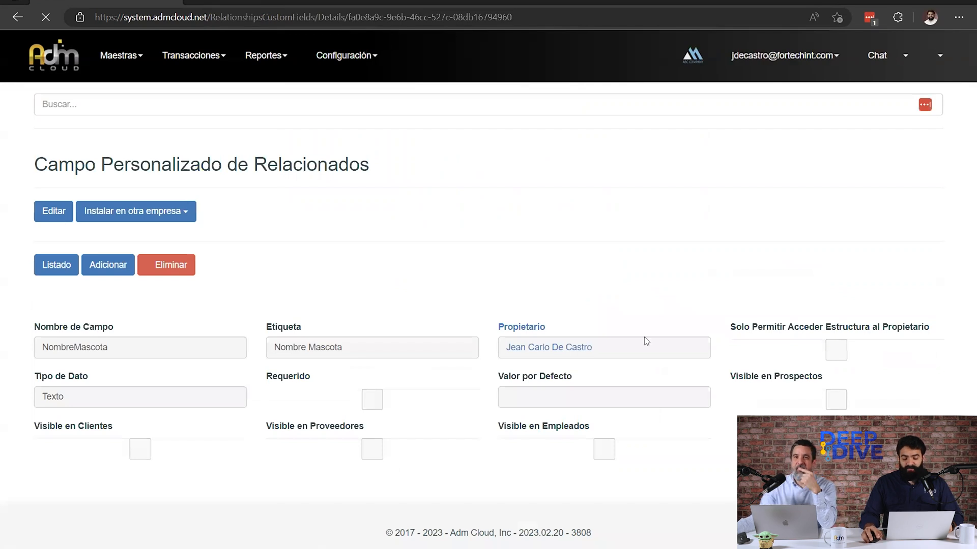
triple_click(180, 170)
left_click_drag(498, 351, 574, 359)
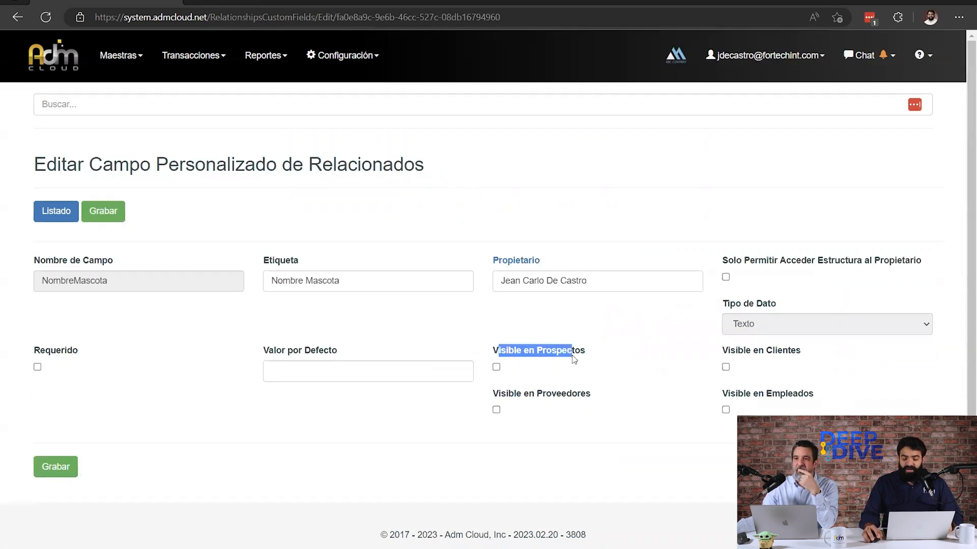
left_click_drag(738, 355, 792, 359)
left_click_drag(545, 395, 566, 397)
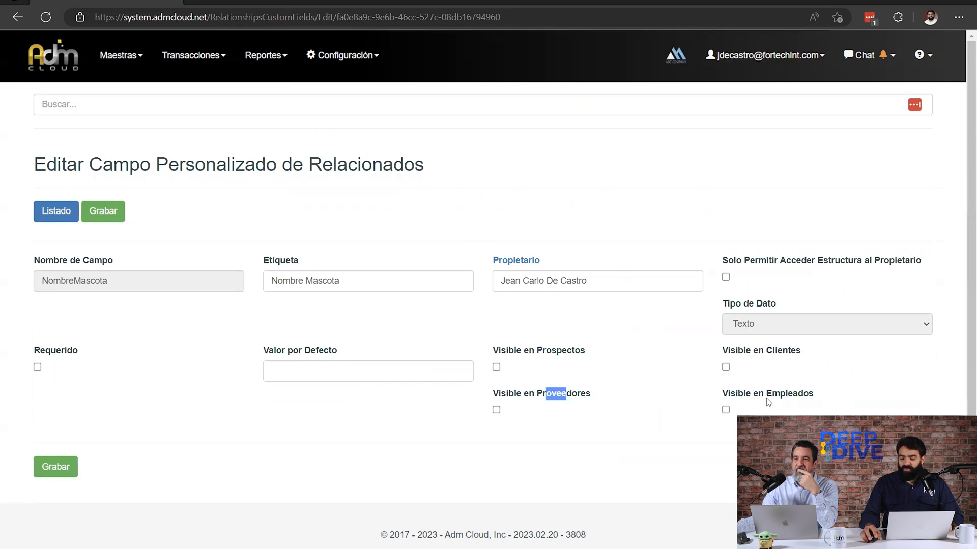
left_click(103, 211)
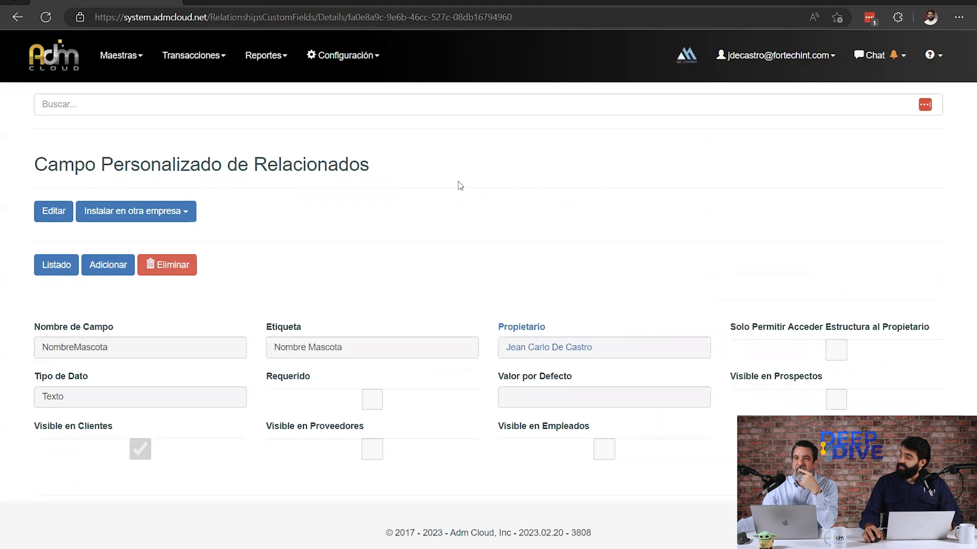
Open a new customer form and examine its Personalizado section for the Nombre Mascota field.
left_click(137, 56)
mouse_move(146, 85)
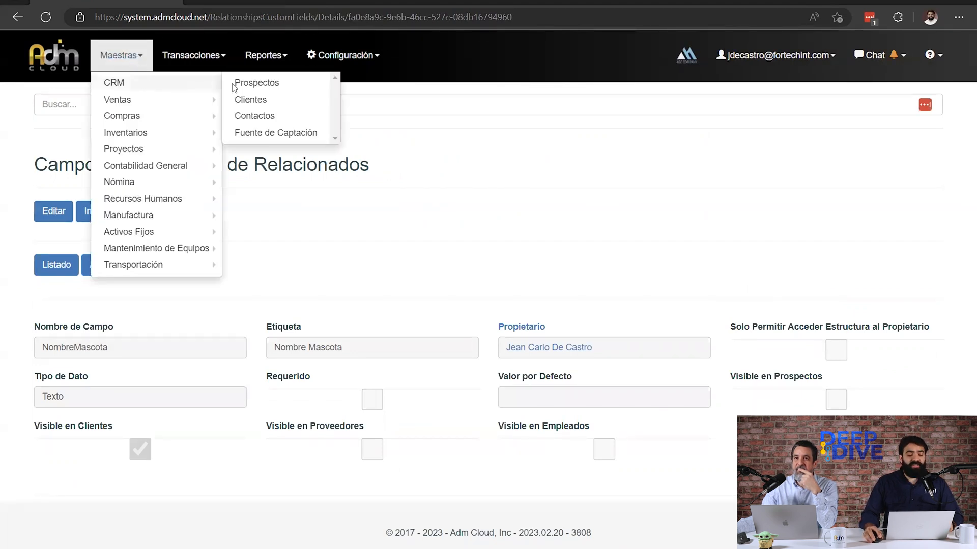
left_click(272, 99)
left_click(51, 285)
scroll(963, 127, "down", 15)
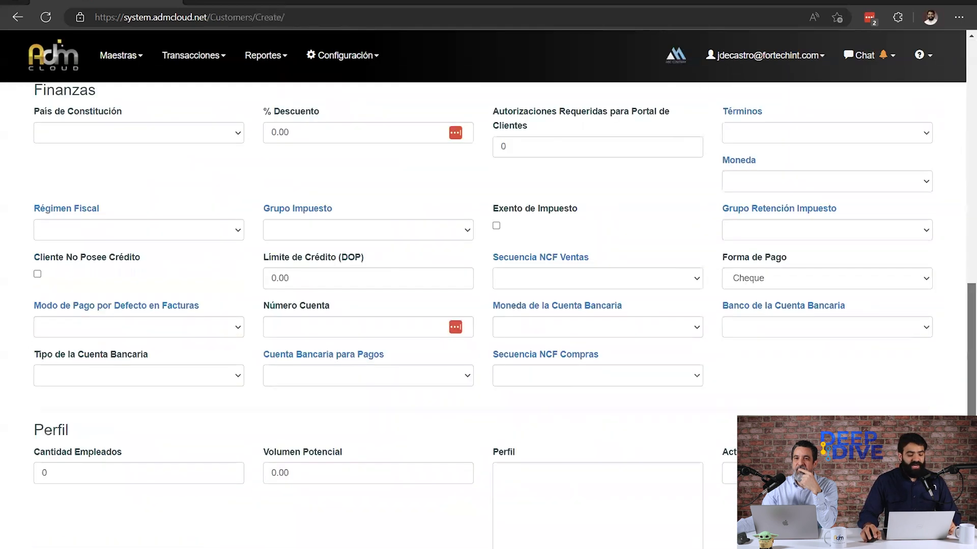
scroll(235, 321, "down", 6)
left_click_drag(35, 325, 179, 313)
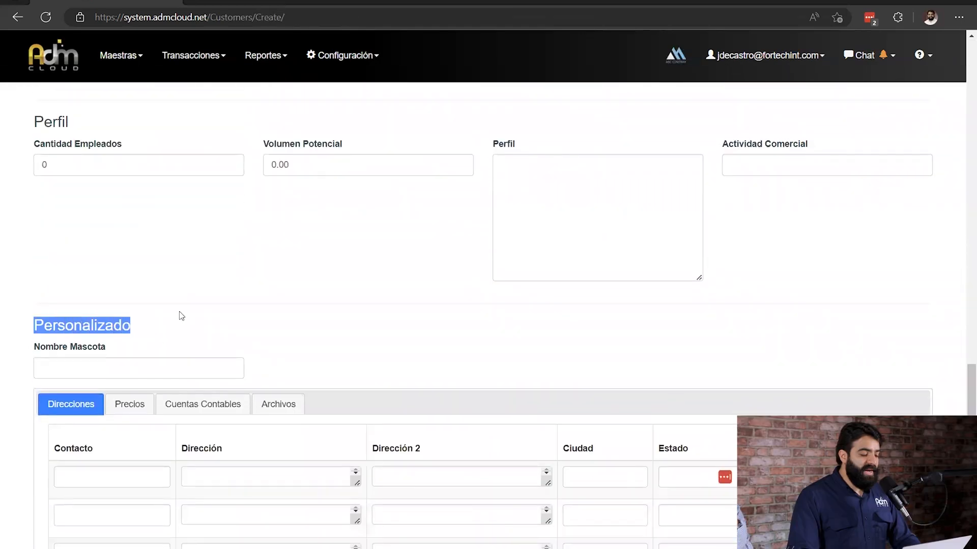
left_click(102, 374)
key("Escape")
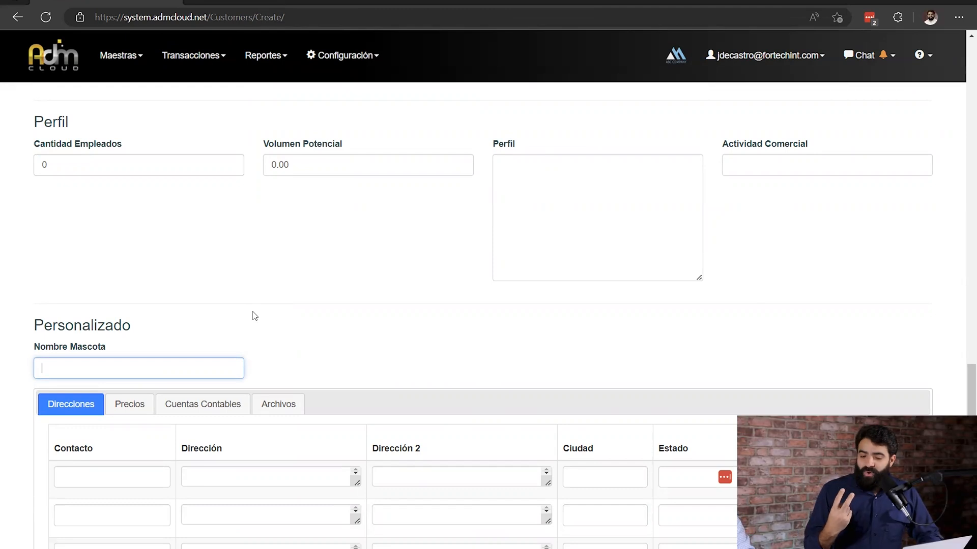
scroll(174, 234, "up", 8)
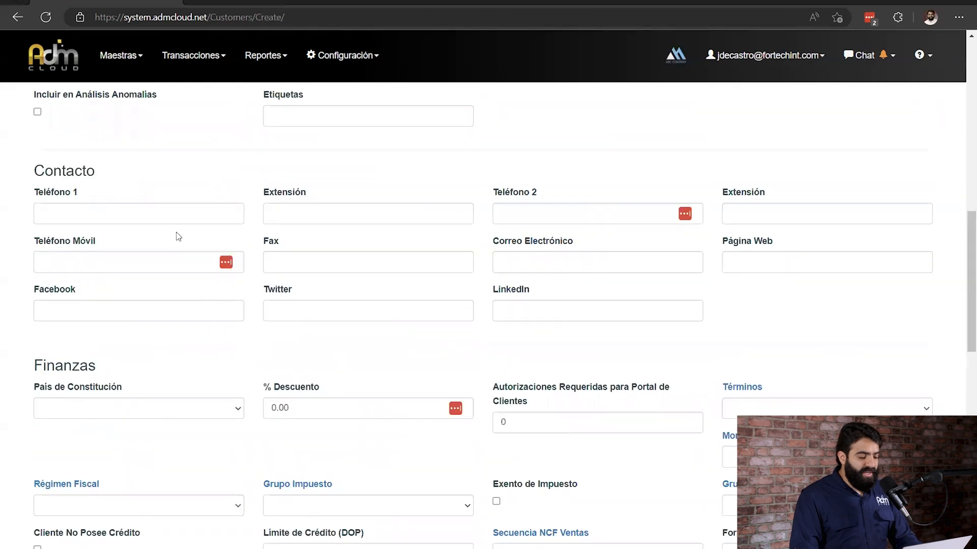
scroll(178, 237, "up", 10)
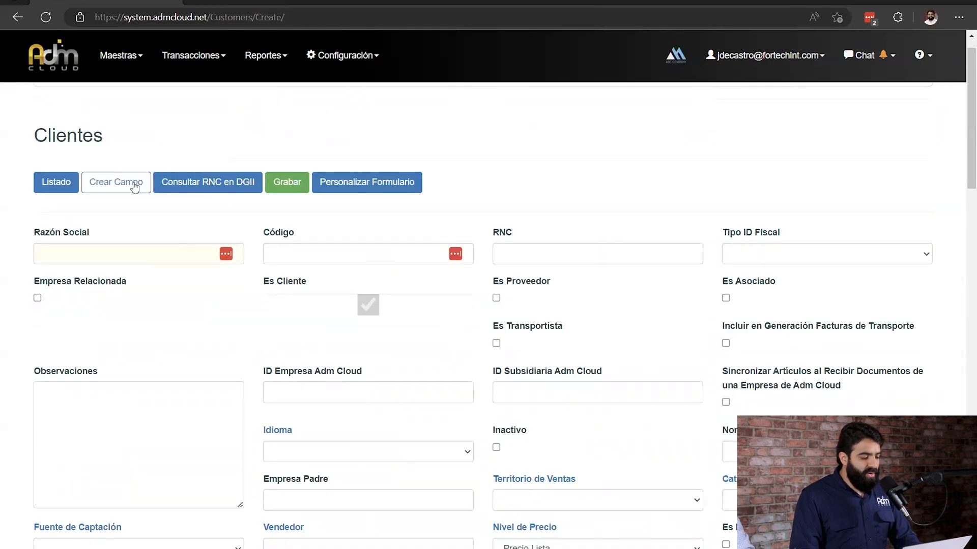
Start another custom field for related parties and set its data type to Listado Personalizado.
left_click(327, 56)
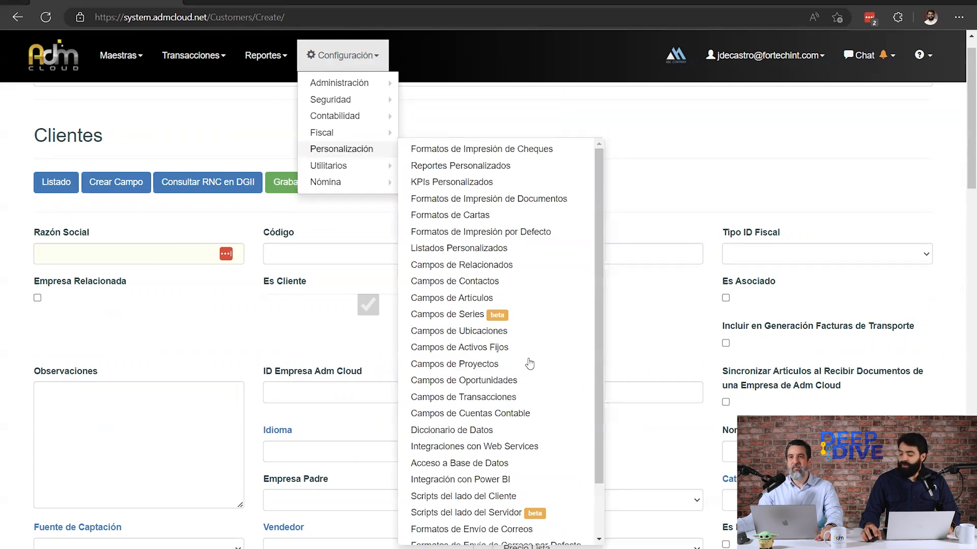
left_click(494, 270)
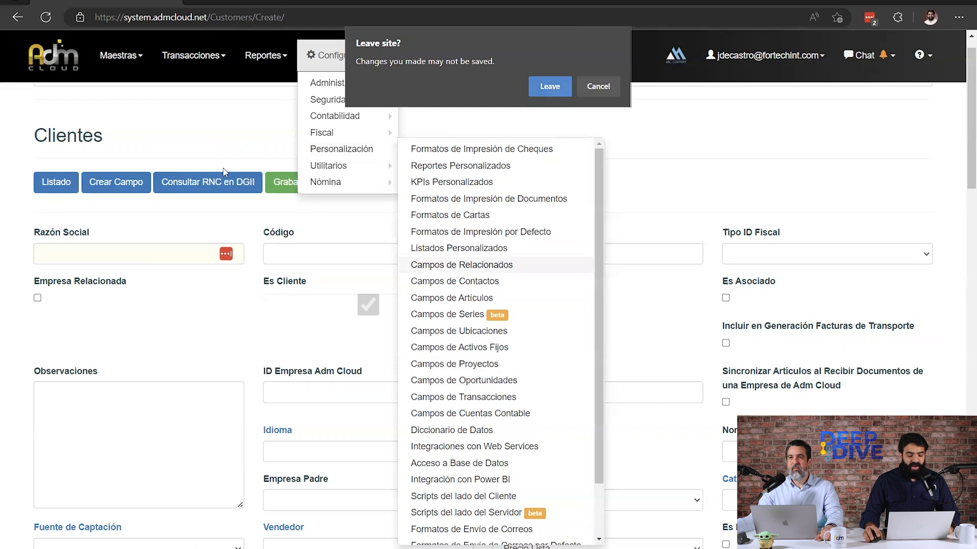
key("Return")
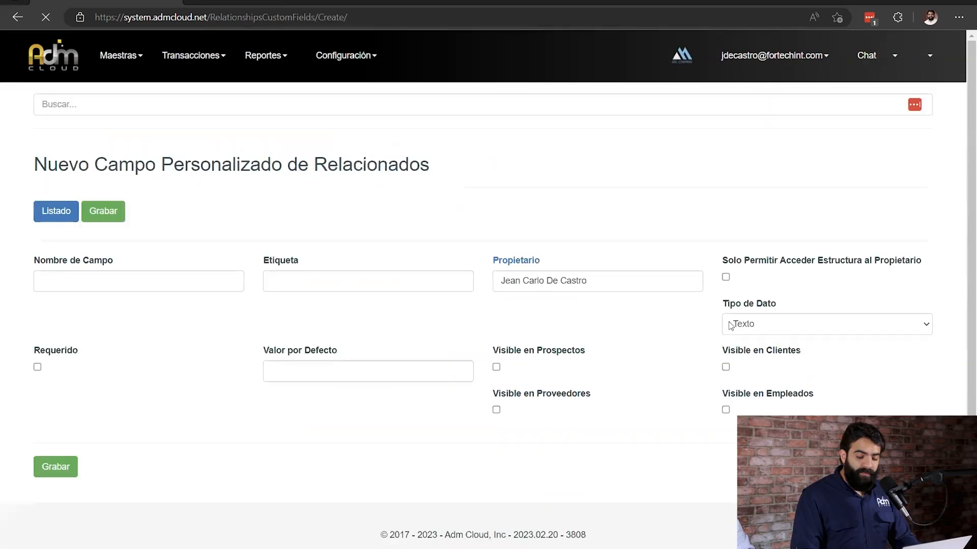
left_click(782, 334)
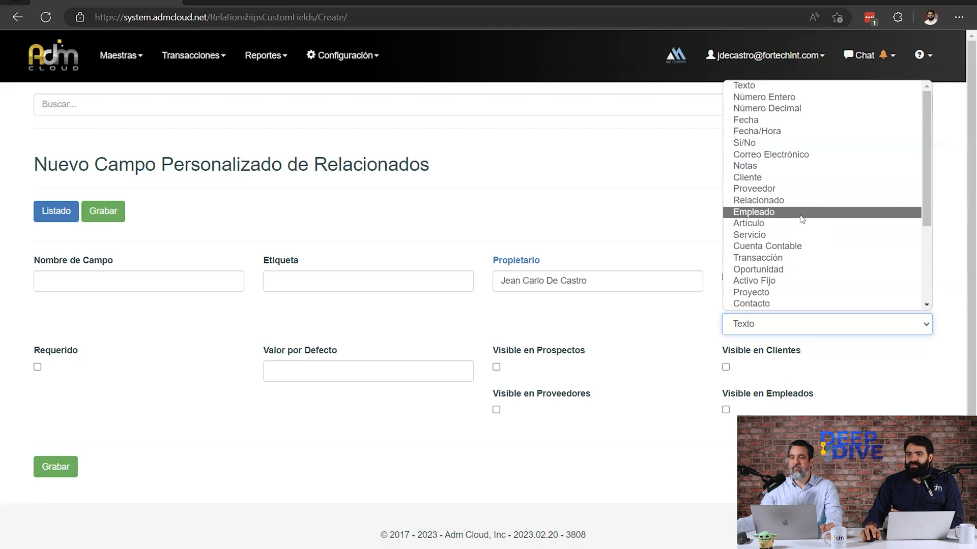
scroll(800, 217, "down", 3)
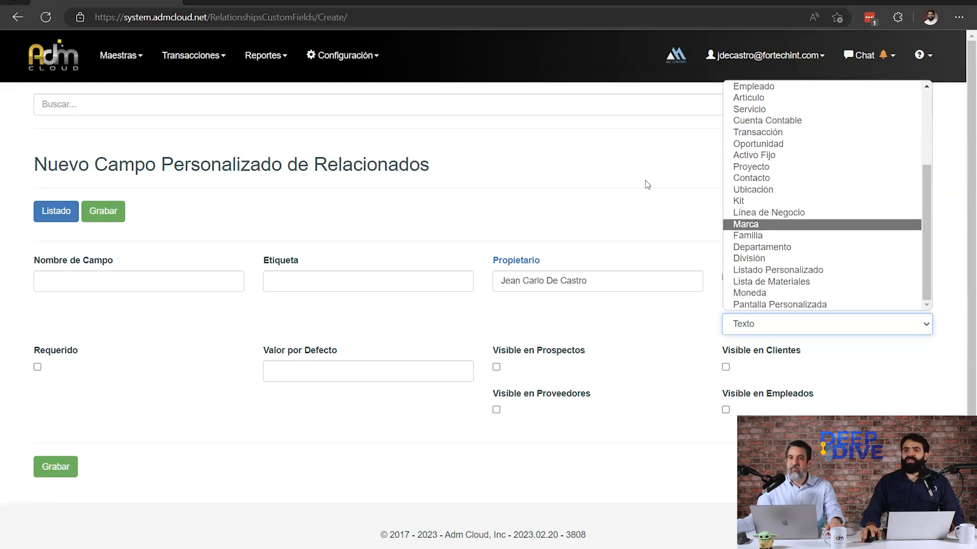
left_click(785, 271)
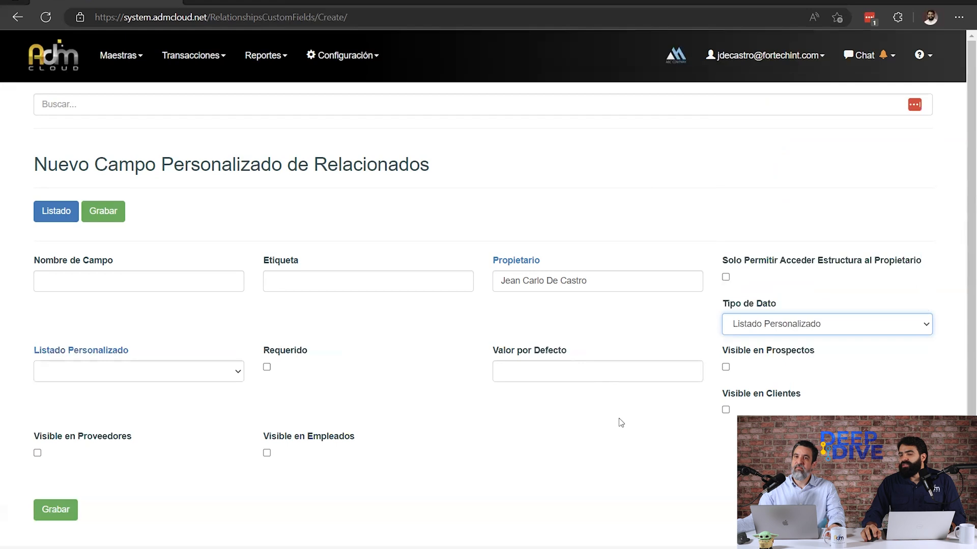
Check which custom lists are available for the field and open the list of custom lists (Listados Personalizados).
left_click(232, 372)
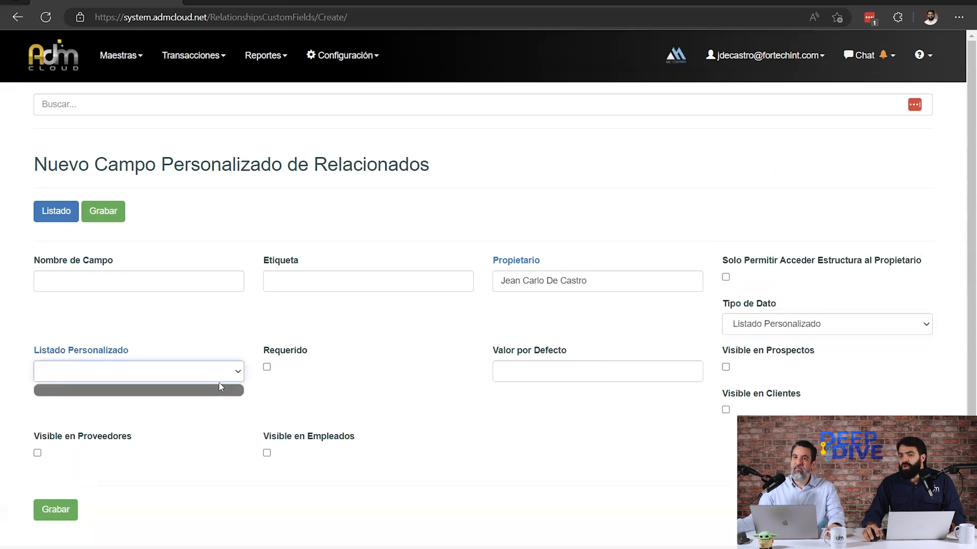
left_click(99, 351)
left_click(546, 88)
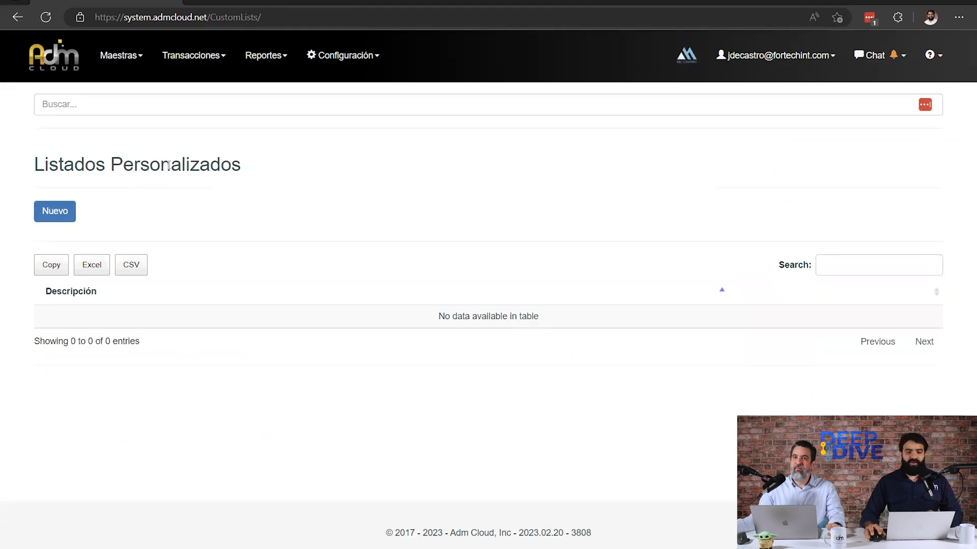
Create a custom list with the description Tipos de Sangre and save it.
left_click(56, 216)
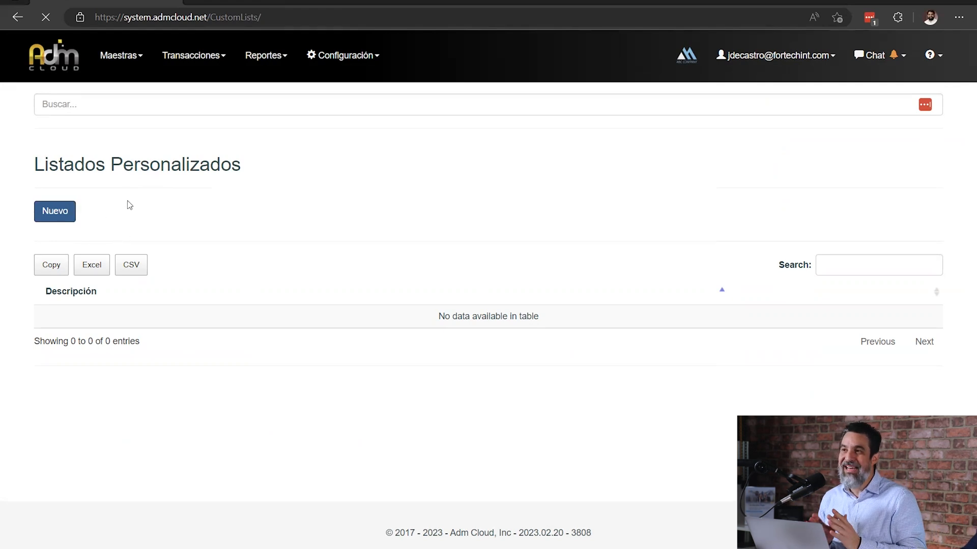
left_click_drag(48, 164, 298, 208)
left_click(289, 202)
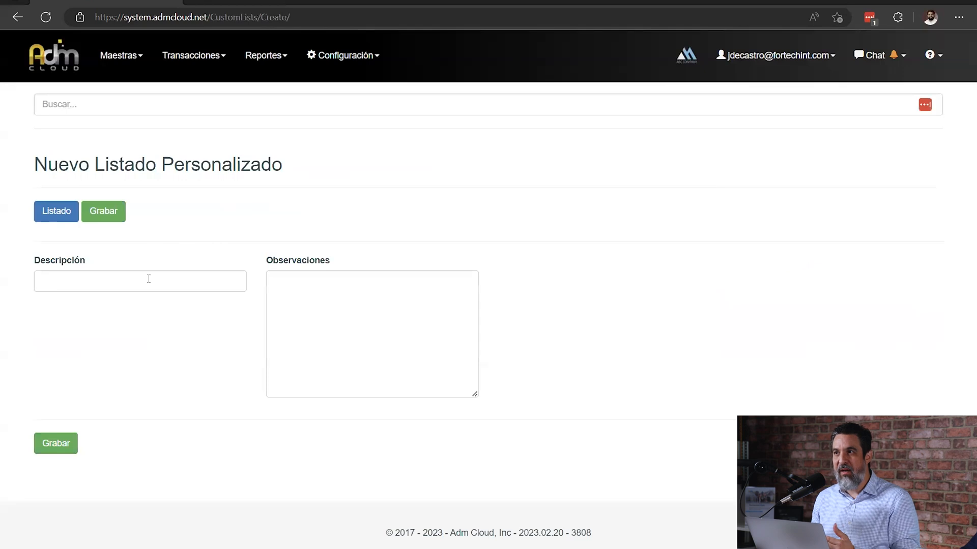
left_click(155, 275)
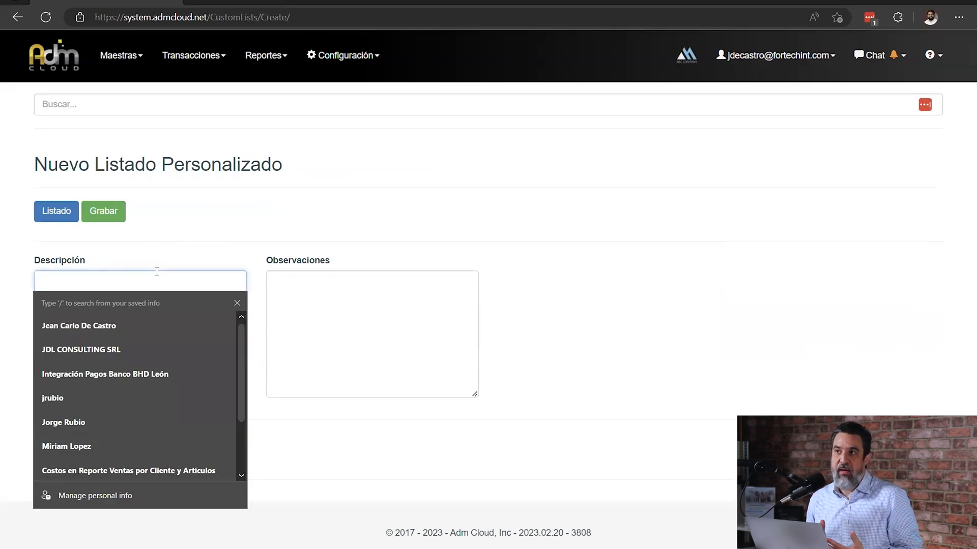
key("Escape")
type("Tipos de Sangre")
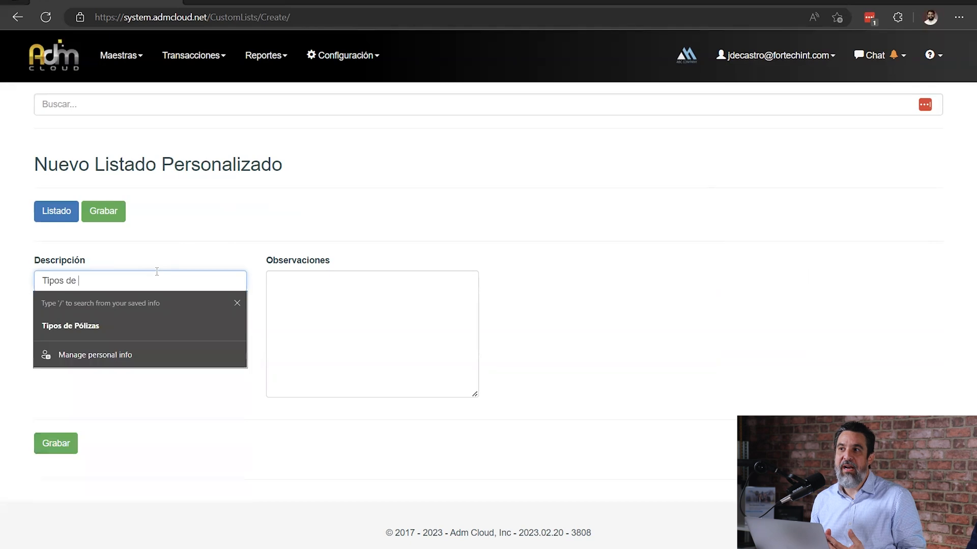
left_click(120, 209)
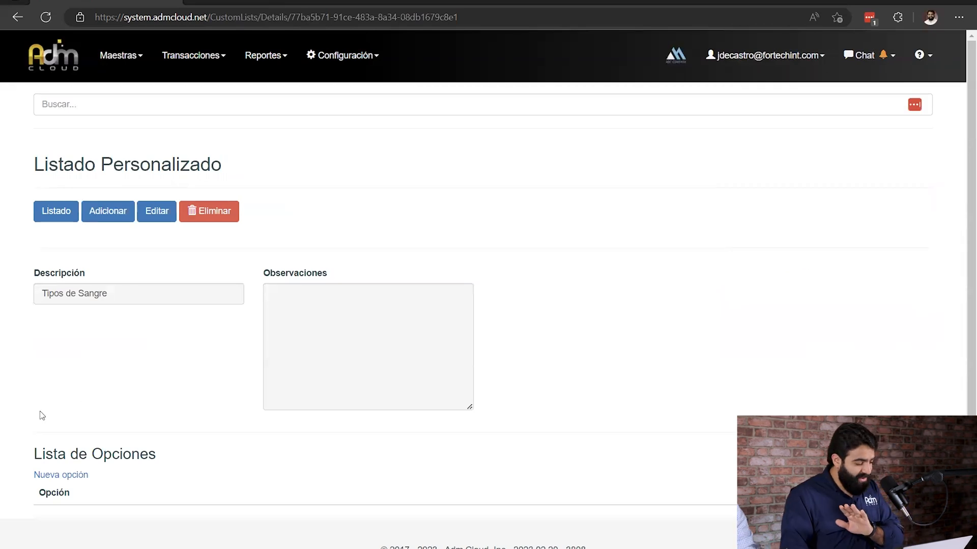
Add a new option O+ to the Tipos de Sangre list and save it.
left_click(56, 478)
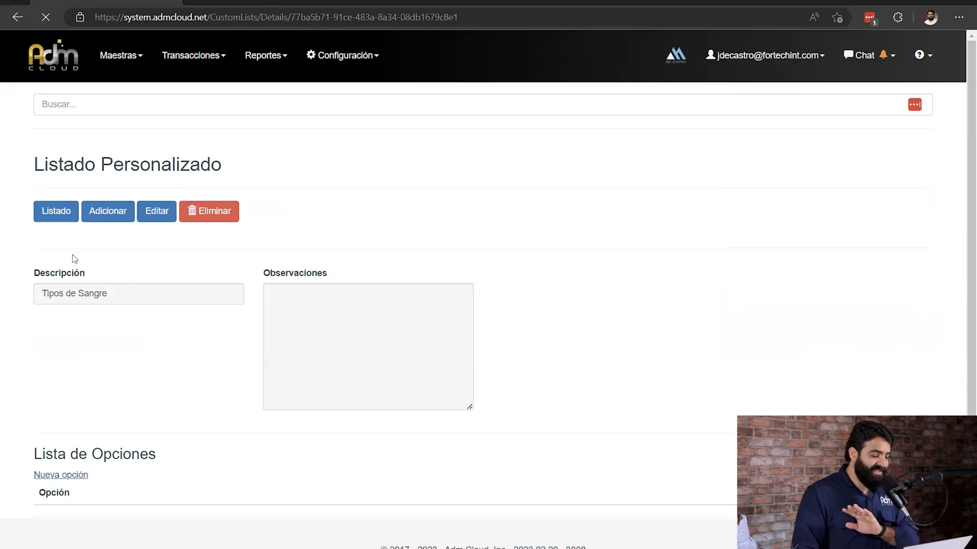
left_click_drag(49, 166, 51, 187)
left_click_drag(77, 452, 185, 464)
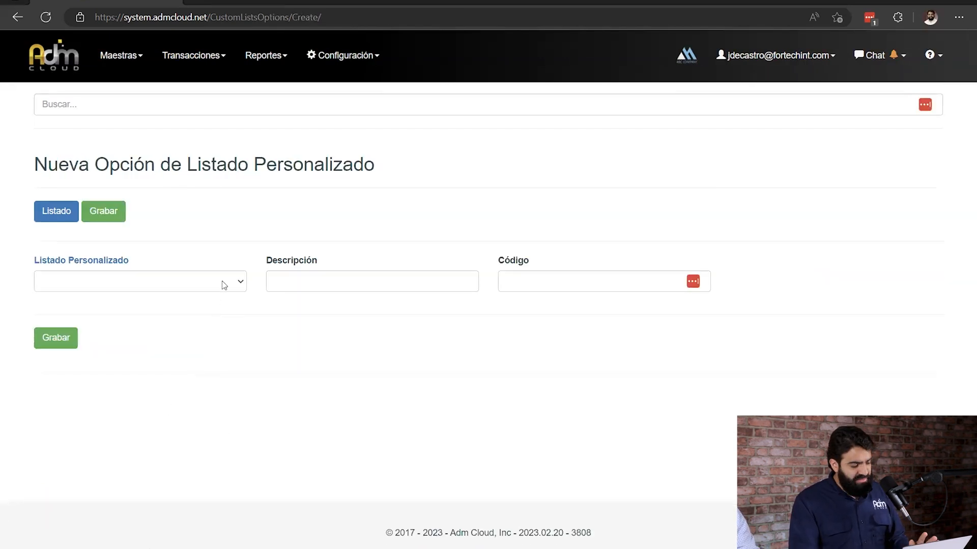
left_click(223, 285)
left_click(204, 311)
left_click(325, 281)
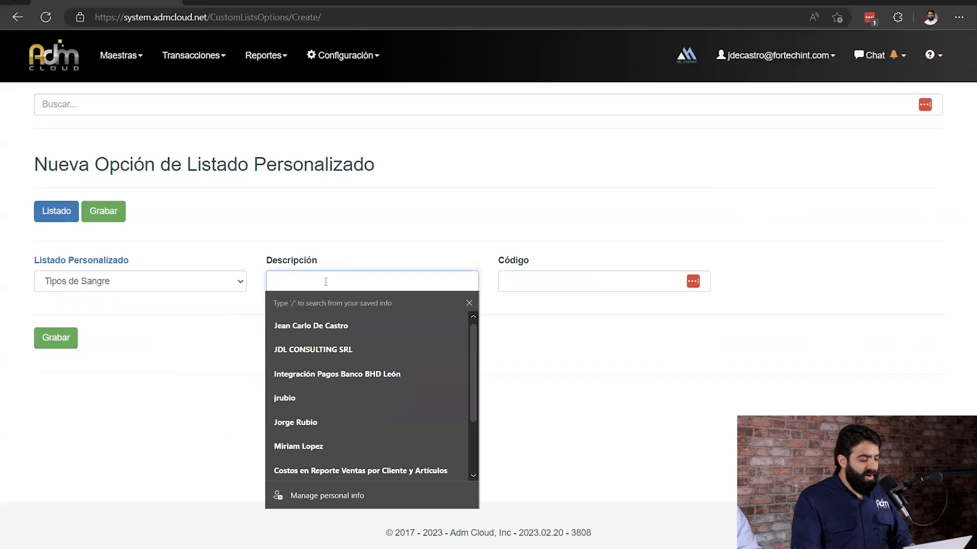
type("O+")
left_click(107, 211)
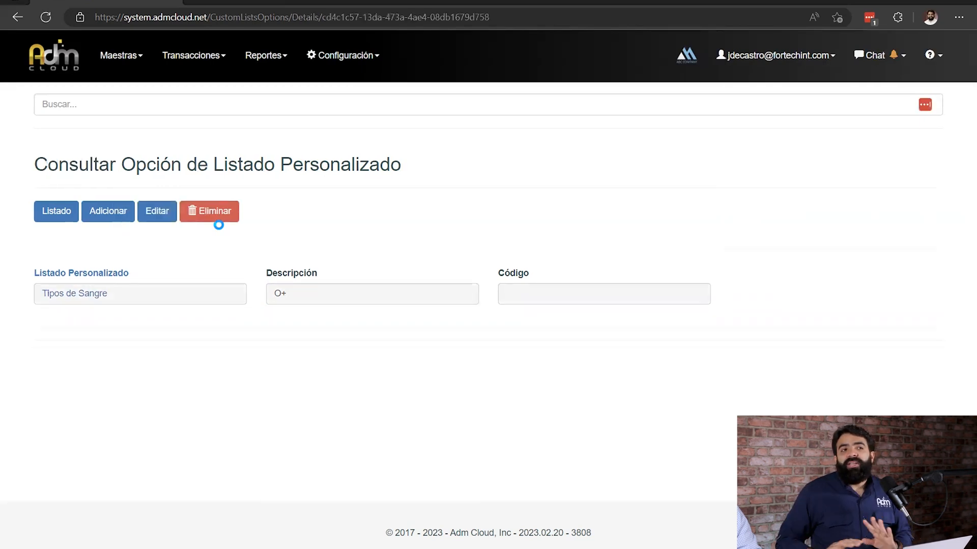
Add another option O- to the Tipos de Sangre list and save it.
left_click(102, 214)
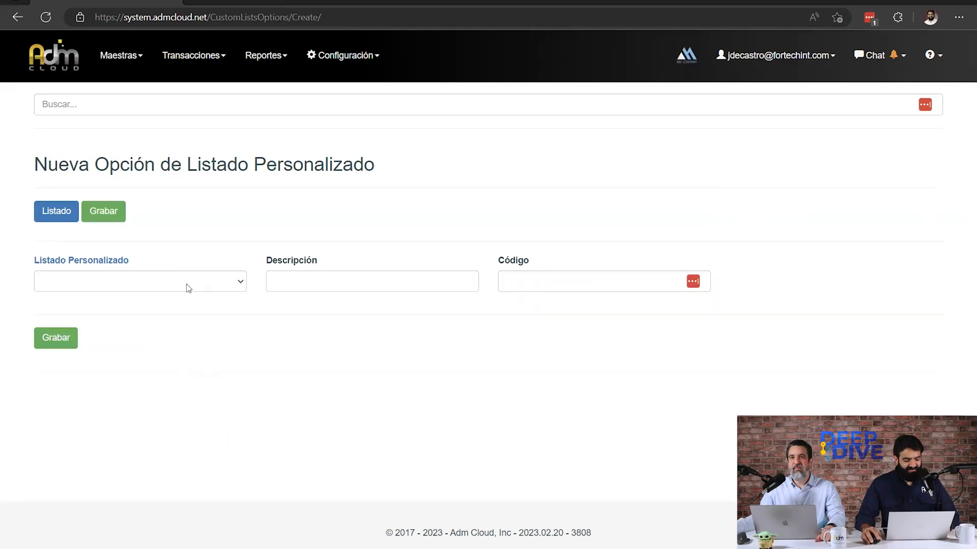
left_click(188, 288)
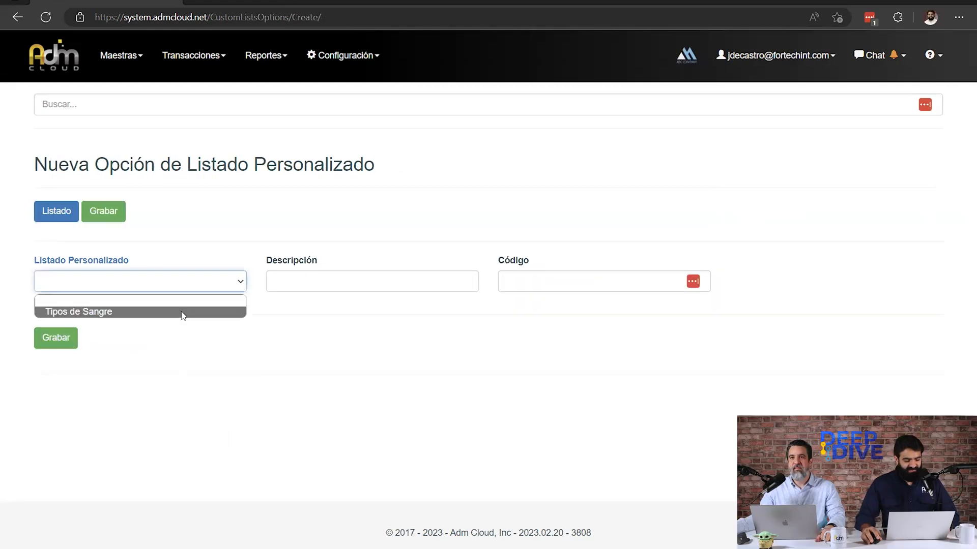
left_click(317, 286)
type("O-")
left_click(103, 211)
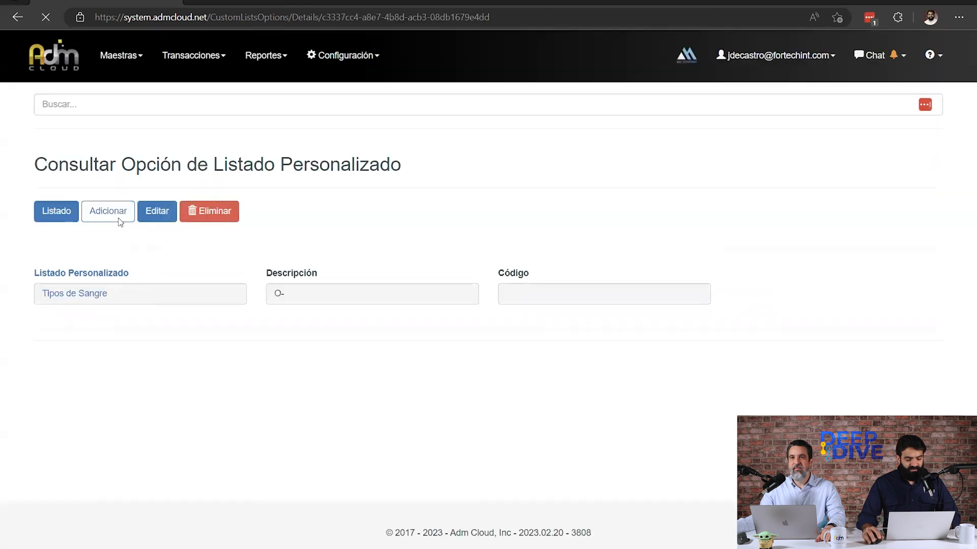
Add the option A+ to Tipos de Sangre, save it, and open the list's record to review its options.
left_click(116, 215)
left_click(141, 288)
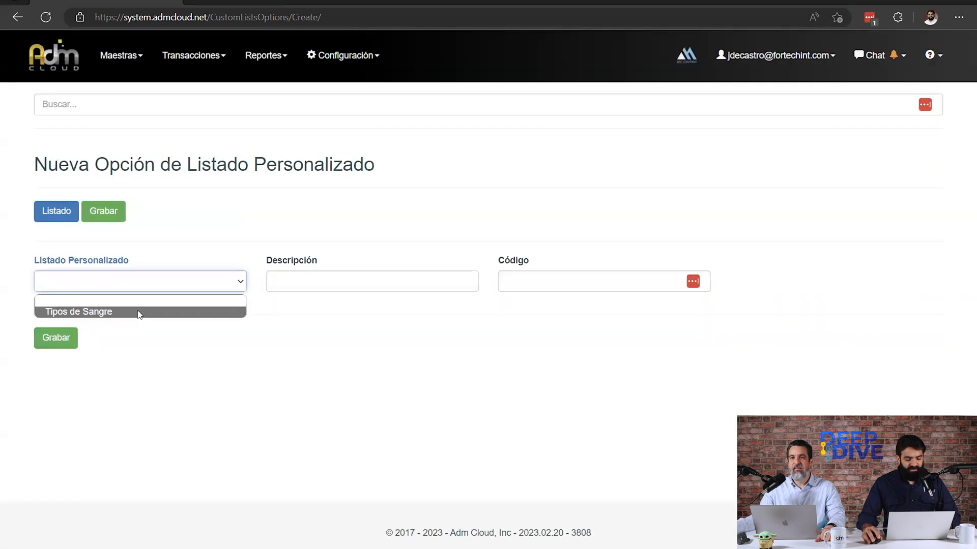
left_click(137, 313)
left_click(400, 278)
type("A+")
left_click(104, 213)
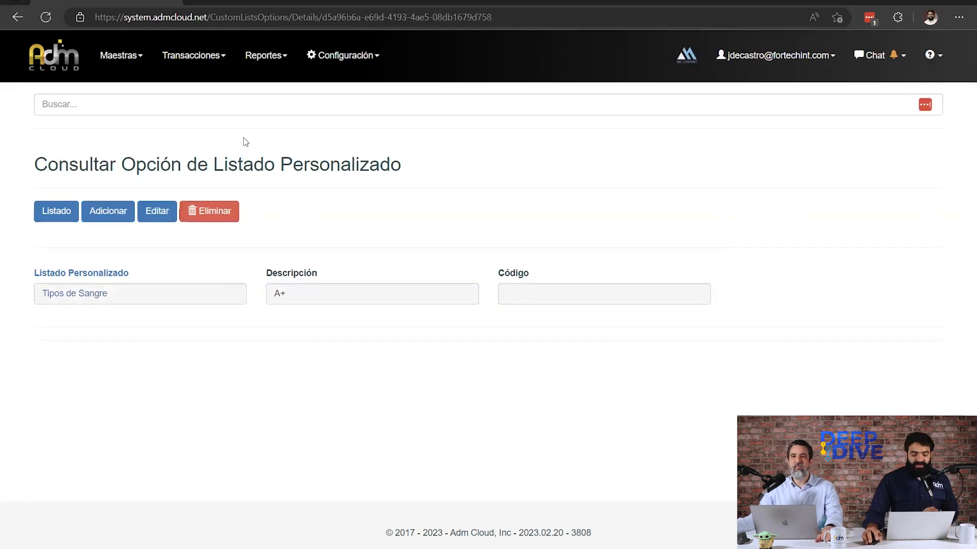
left_click_drag(107, 294, 61, 291)
left_click(61, 293)
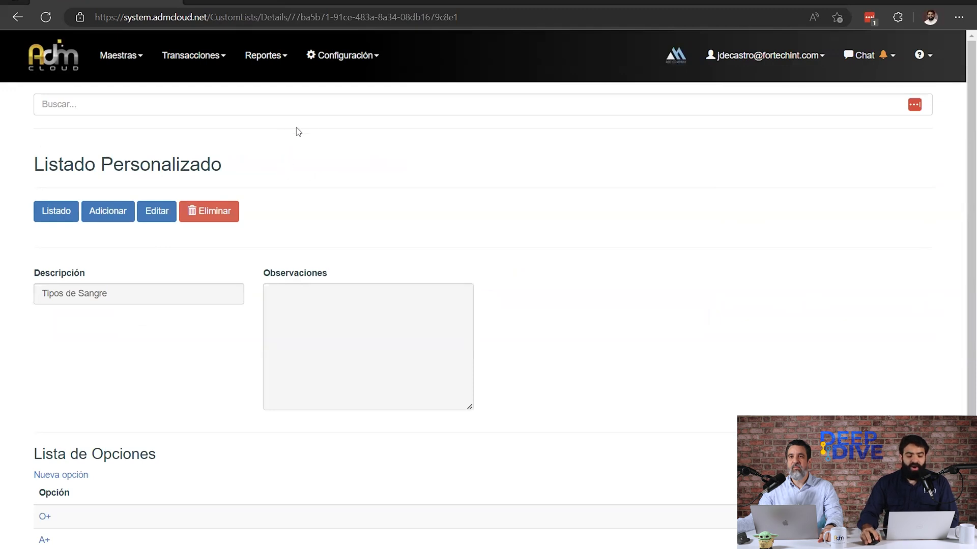
From a new customer form, start a custom field named TipoSangre with the label Tipo de Sangre.
left_click(121, 55)
mouse_move(153, 82)
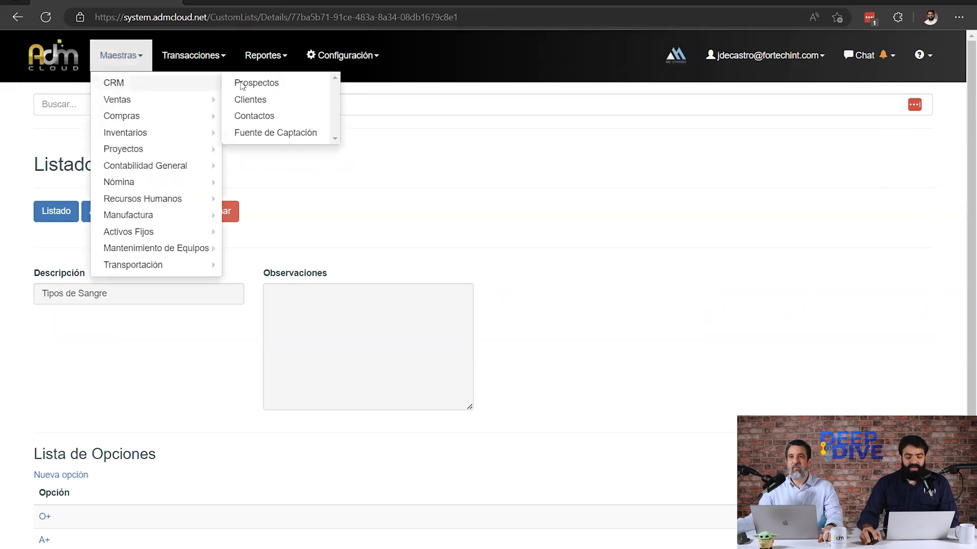
left_click(273, 100)
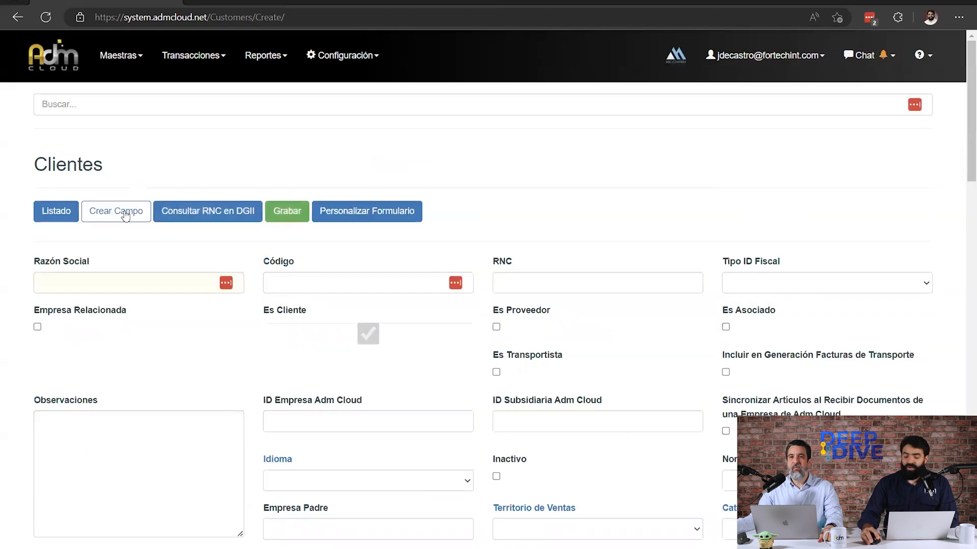
left_click(125, 216)
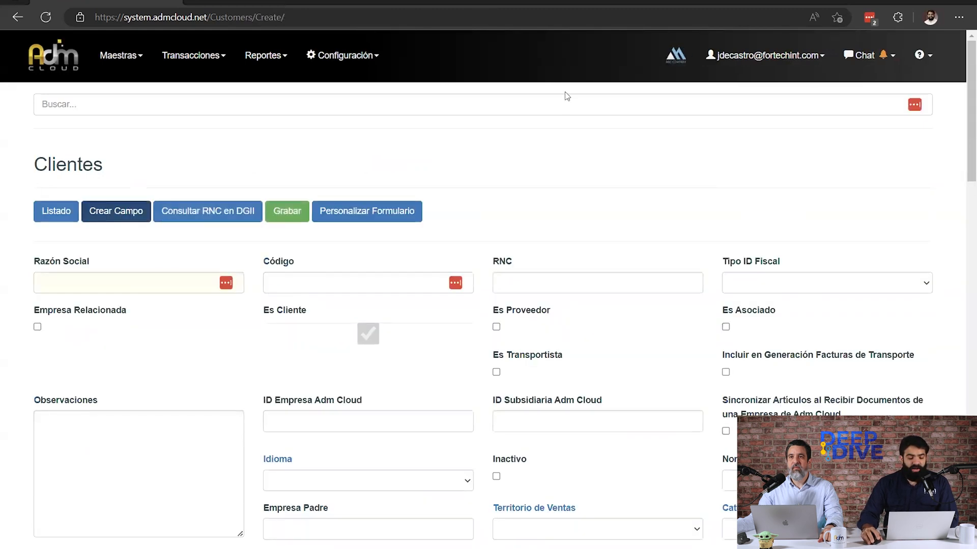
left_click(91, 287)
type("TipoSangre")
key("Tab")
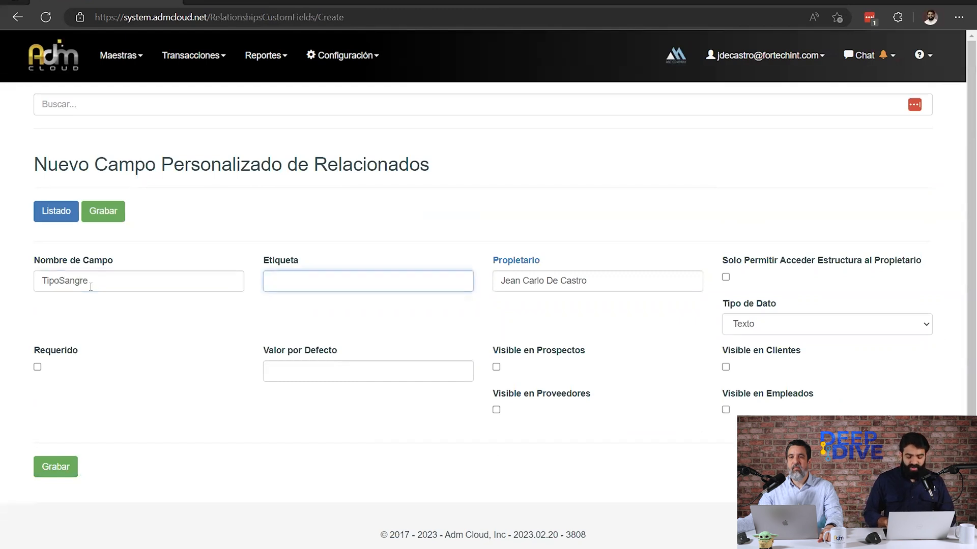
type("Tipo de Sangre")
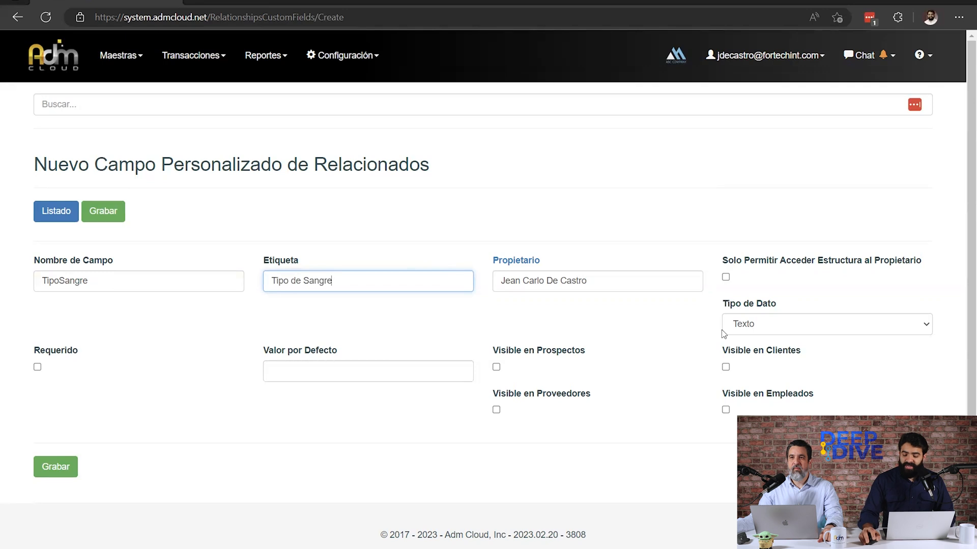
Set the field's data type to Listado Personalizado using Tipos de Sangre, make it visible in Clientes, and save it.
left_click(725, 324)
left_click(753, 306)
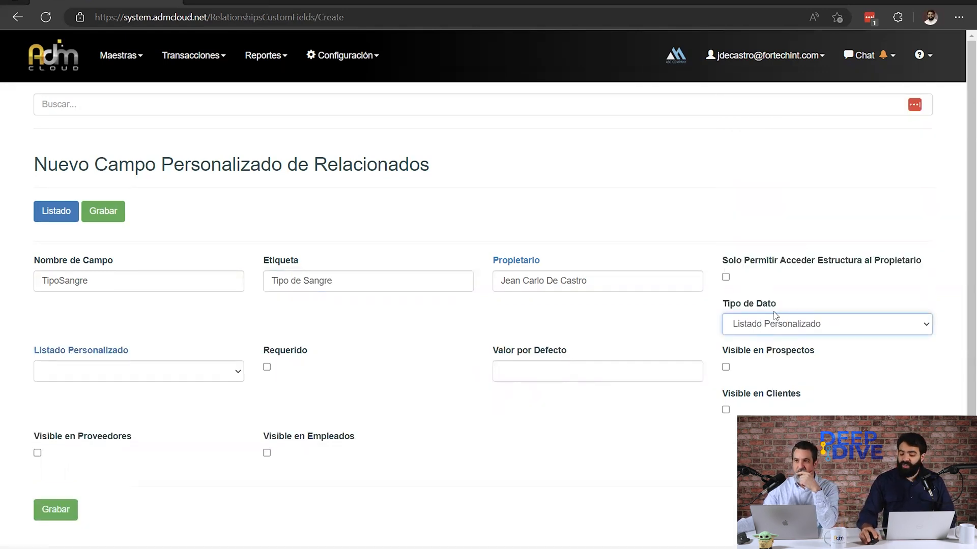
left_click(71, 371)
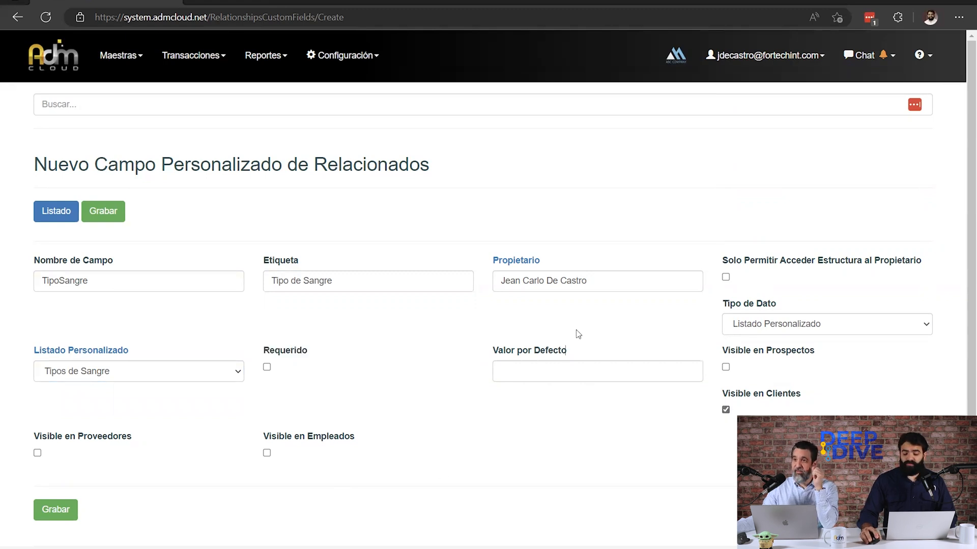
left_click(113, 214)
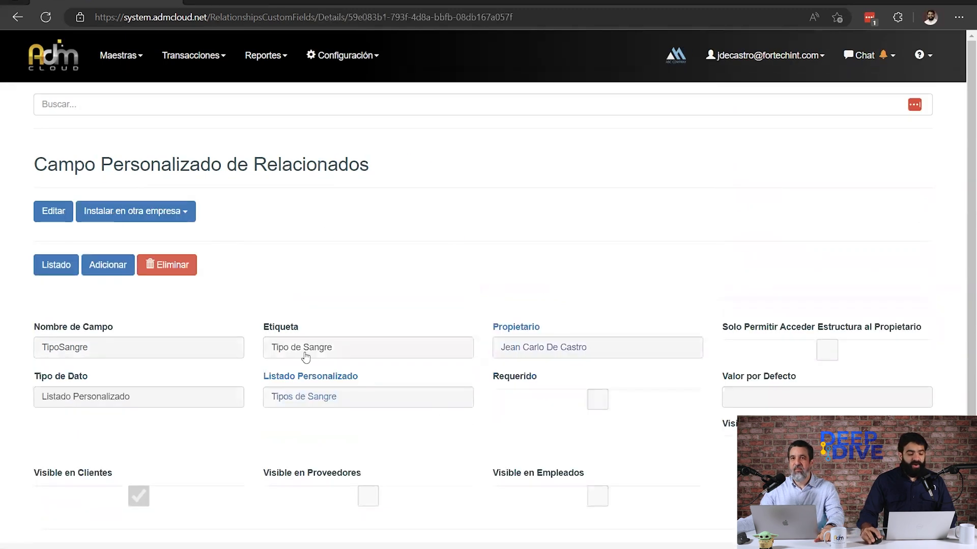
Open a new customer form and go to its Personalizado section.
left_click(121, 56)
mouse_move(222, 86)
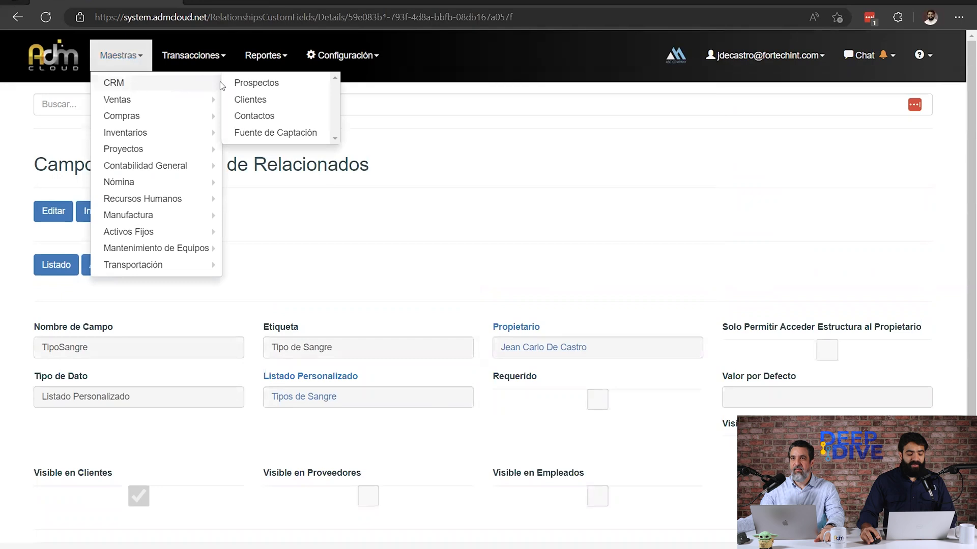
left_click(265, 99)
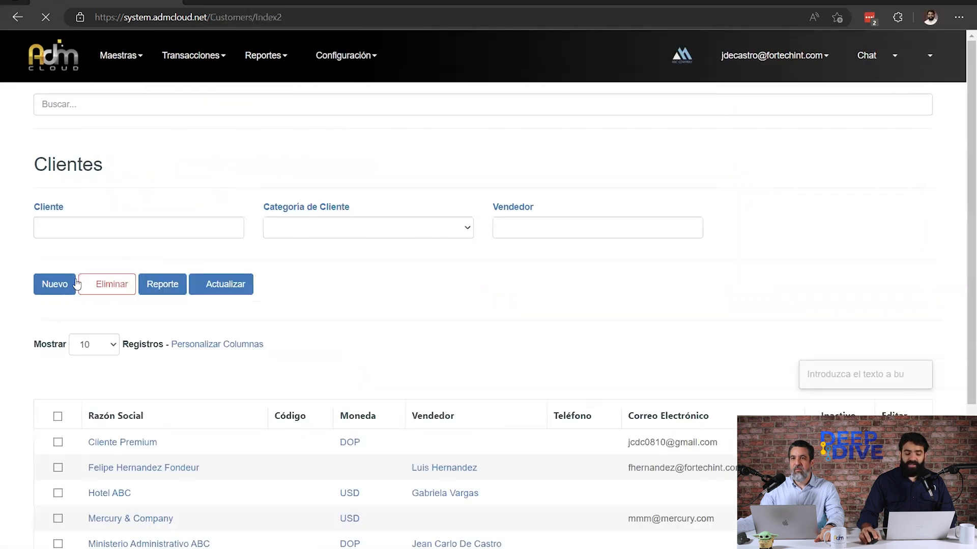
left_click(74, 283)
scroll(489, 306, "down", 15)
scroll(778, 412, "down", 4)
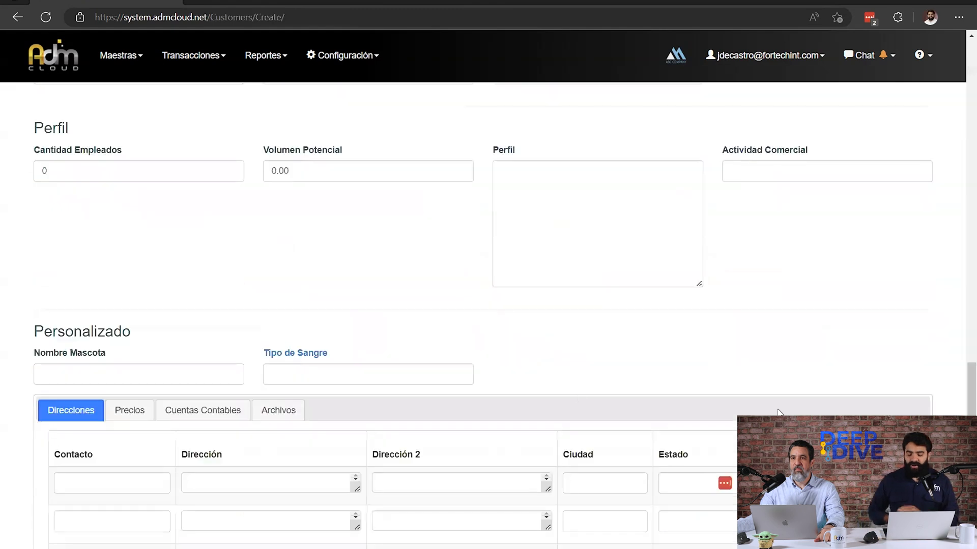
Try the Tipo de Sangre field with the option O-, and replace it with A+.
left_click(408, 372)
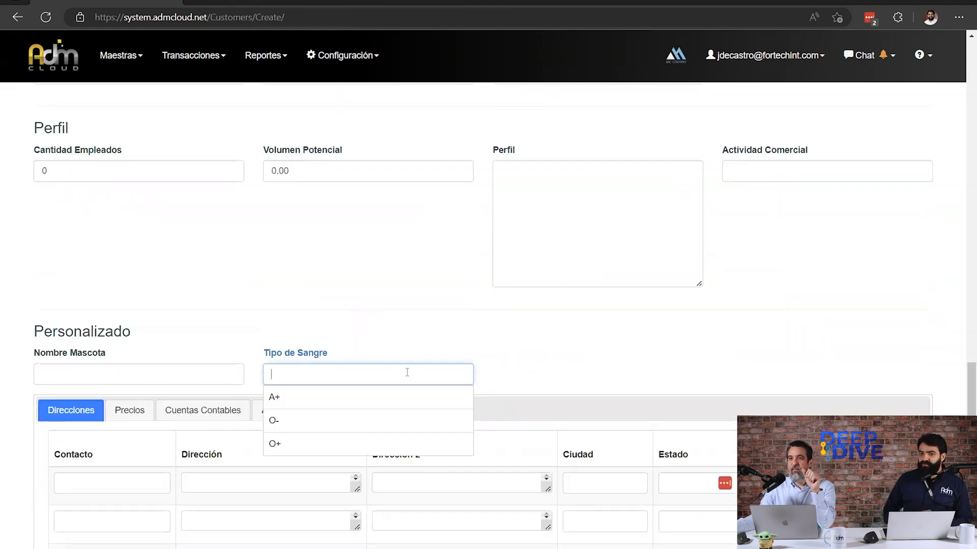
left_click(290, 421)
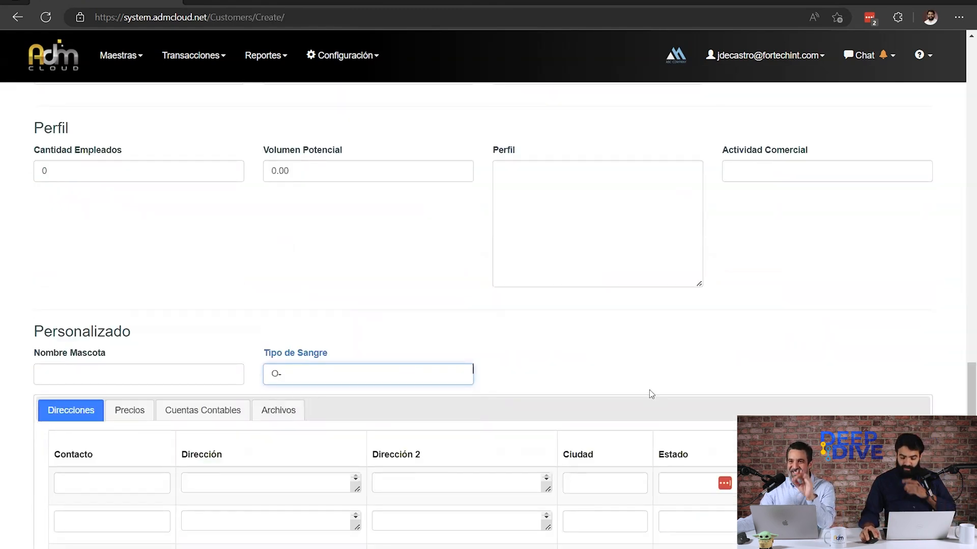
left_click(457, 374)
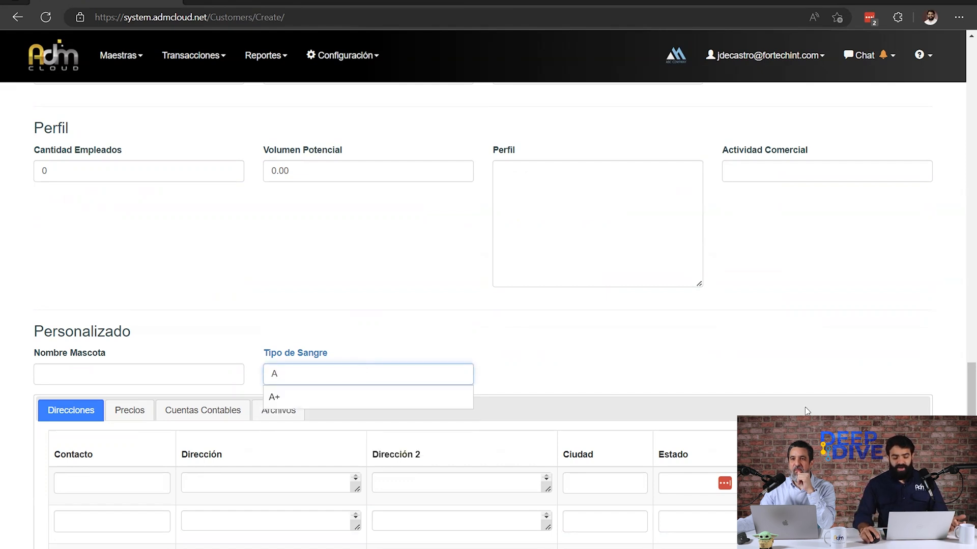
left_click(470, 396)
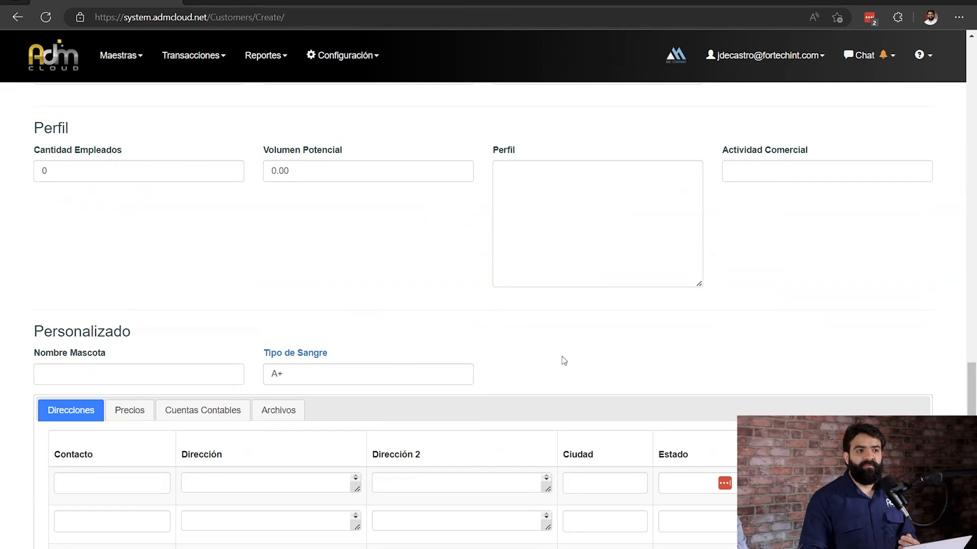
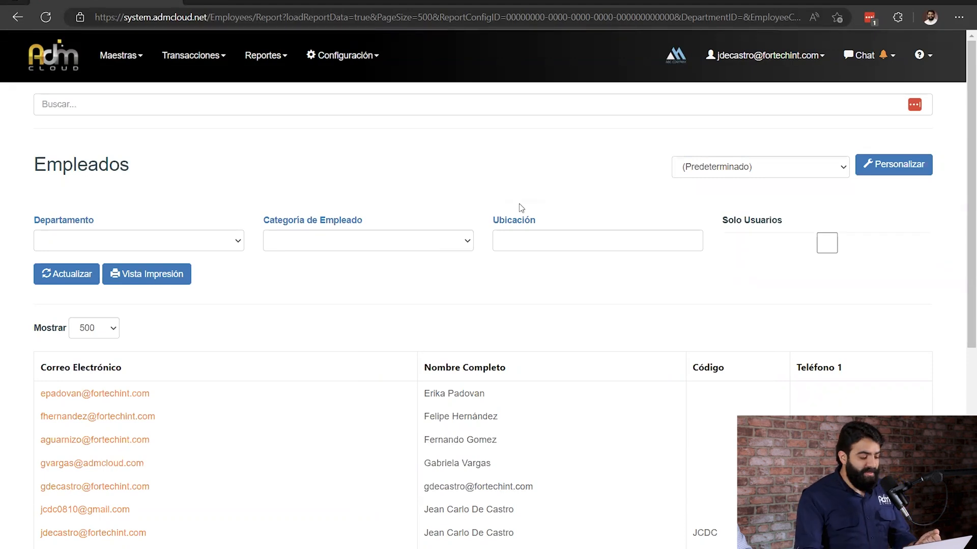
Start customizing the Empleados report and name the new variant Mi Variante de Empleados.
double_click(81, 168)
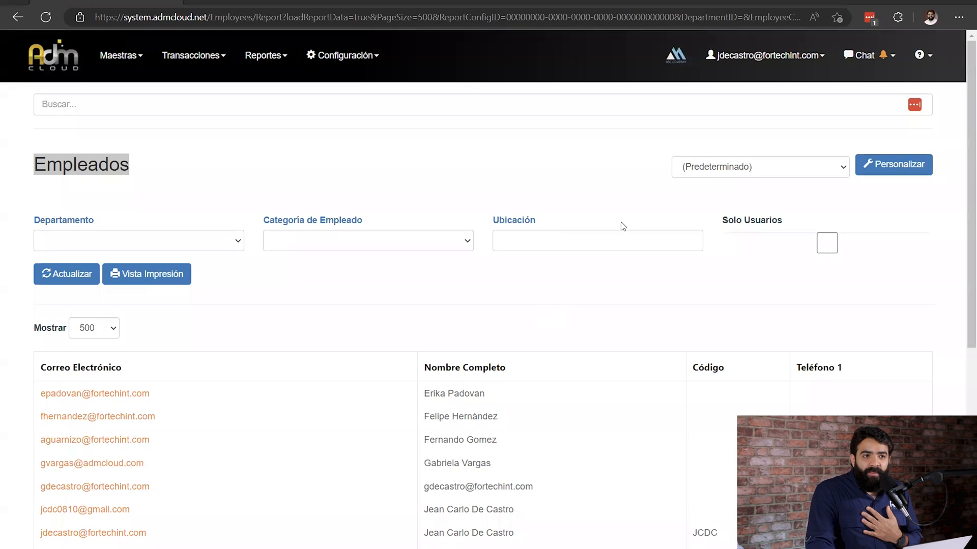
left_click(738, 322)
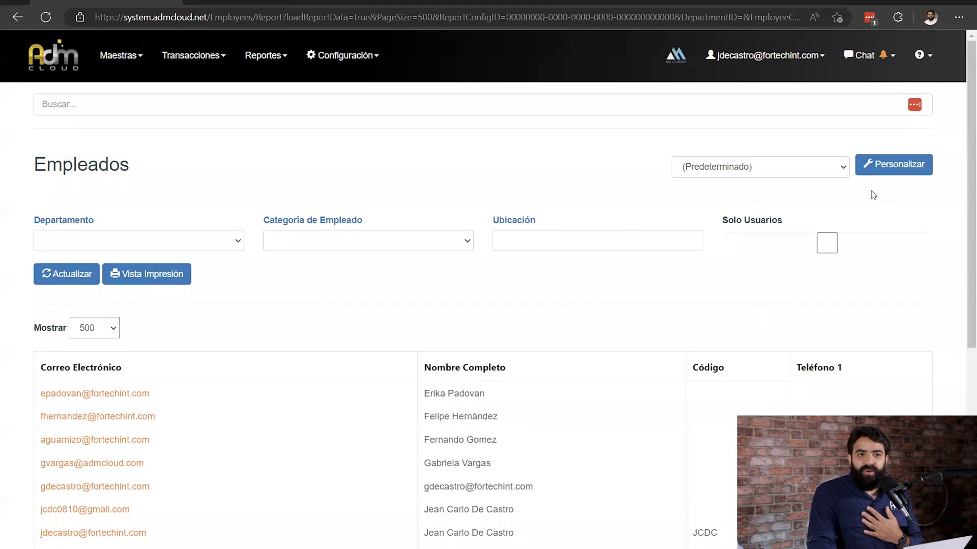
left_click(900, 165)
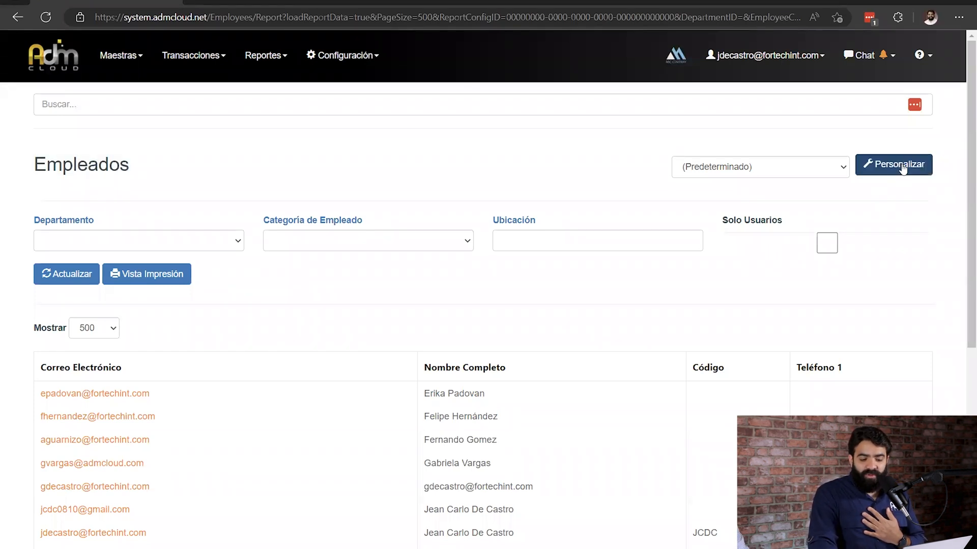
left_click_drag(968, 140, 968, 163)
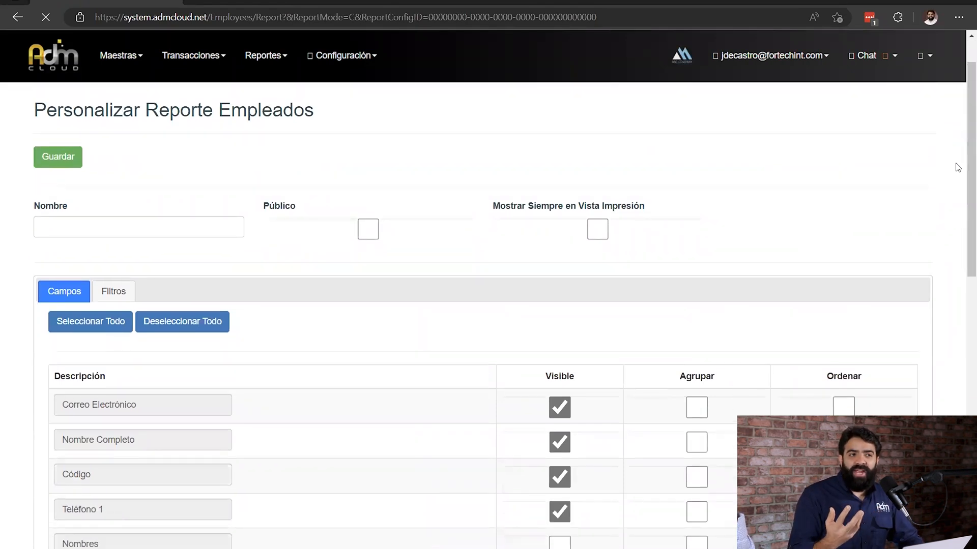
left_click(114, 234)
type("Mi Variante de Empleados")
scroll(26, 226, "down", 2)
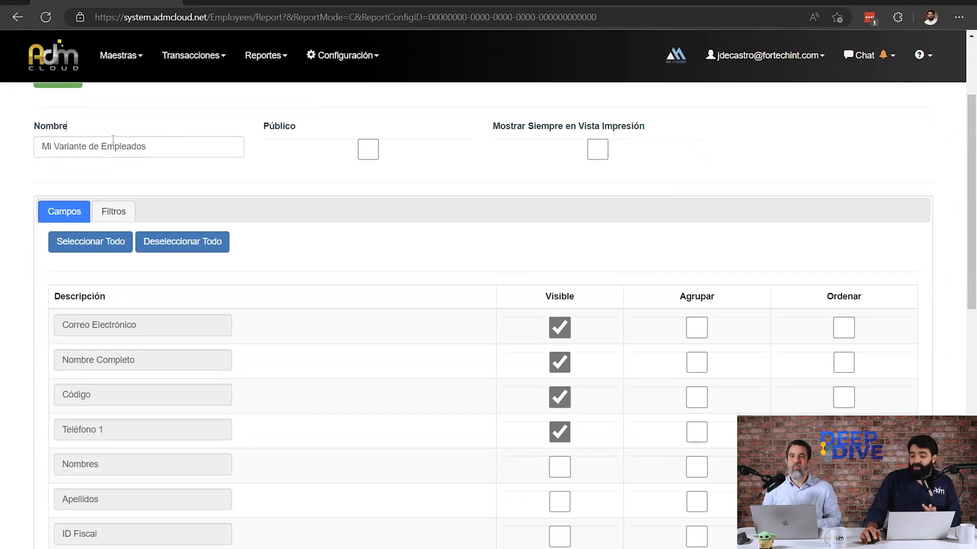
Try the Público option of the report variant and switch it off again.
left_click_drag(254, 143, 307, 134)
left_click(368, 149)
left_click(368, 149)
left_click(334, 109)
scroll(257, 201, "down", 2)
scroll(258, 200, "up", 2)
left_click(365, 149)
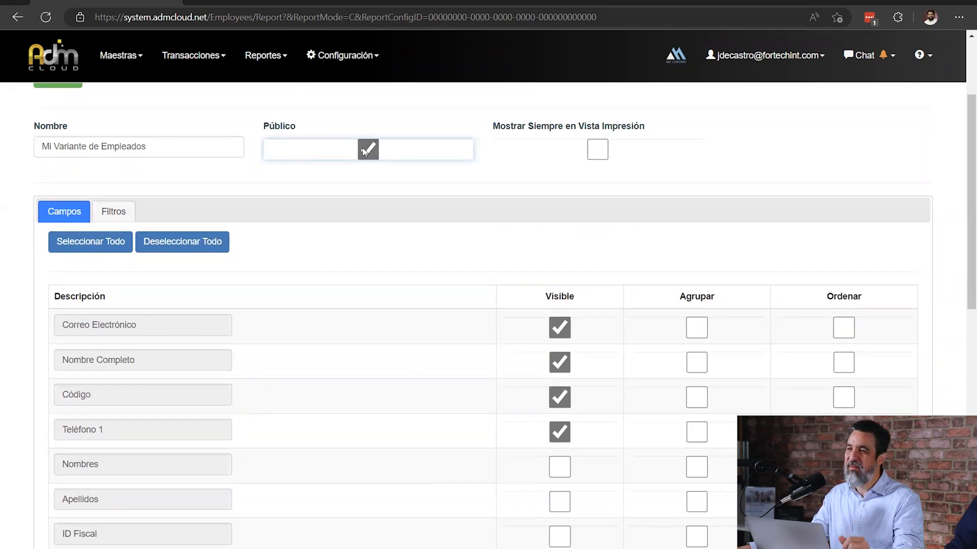
left_click(366, 148)
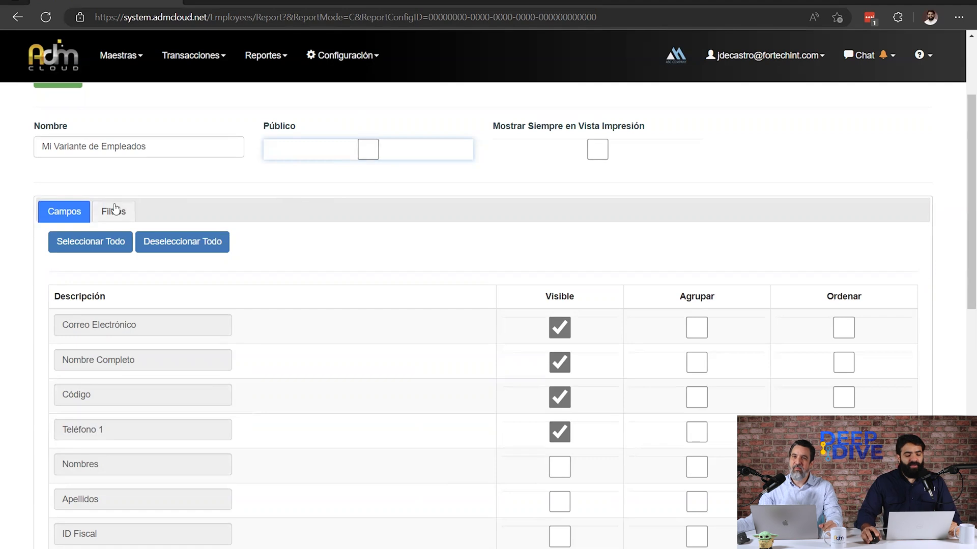
Make the fields Teléfono Móvil, Fecha Aniversario and Categoría de Empleado visible in the variant.
left_click(81, 216)
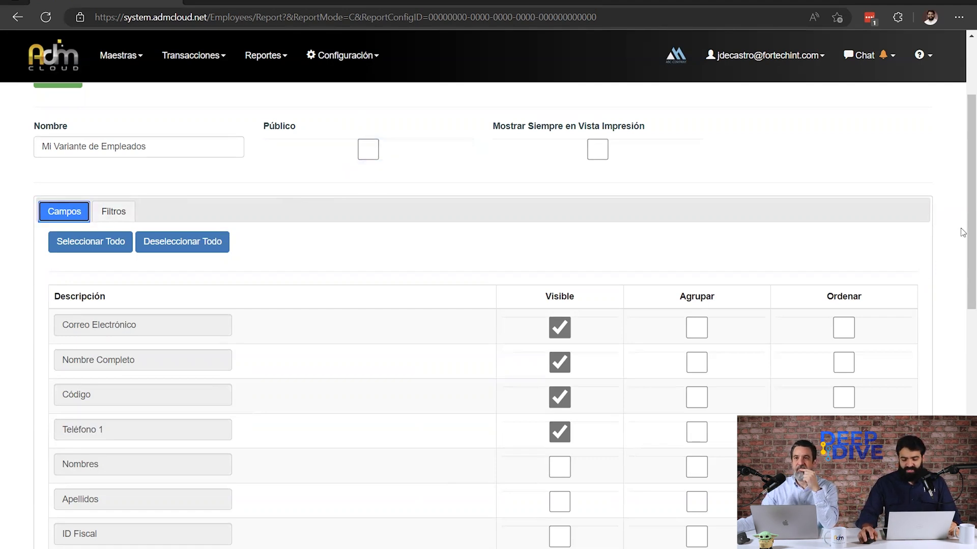
scroll(963, 233, "down", 4)
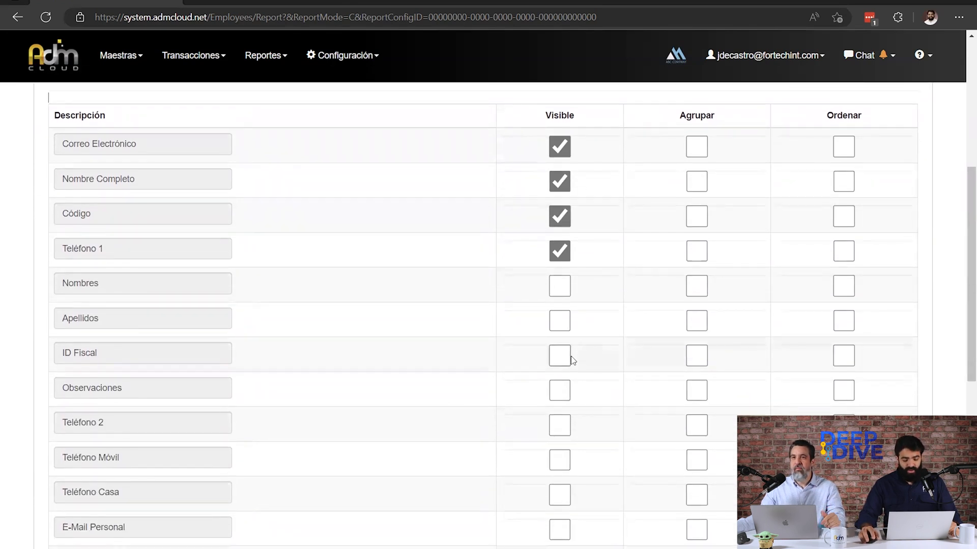
scroll(558, 361, "down", 2)
left_click(560, 381)
scroll(508, 395, "down", 2)
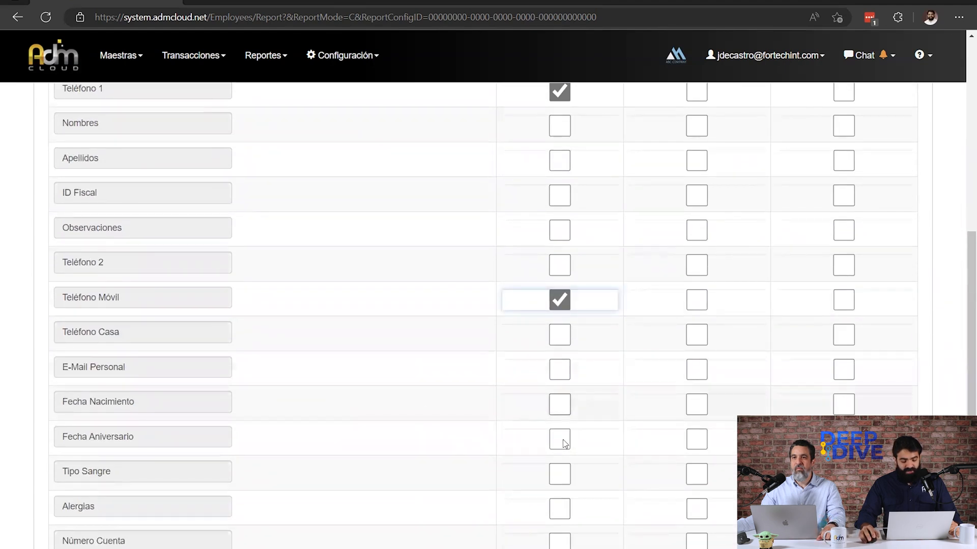
left_click(562, 440)
scroll(478, 412, "down", 4)
scroll(345, 469, "down", 2)
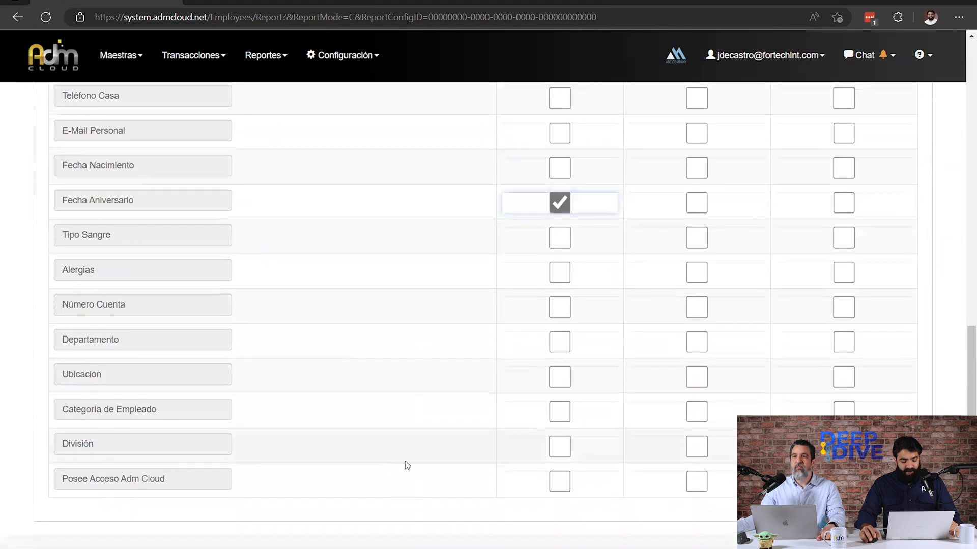
left_click(558, 411)
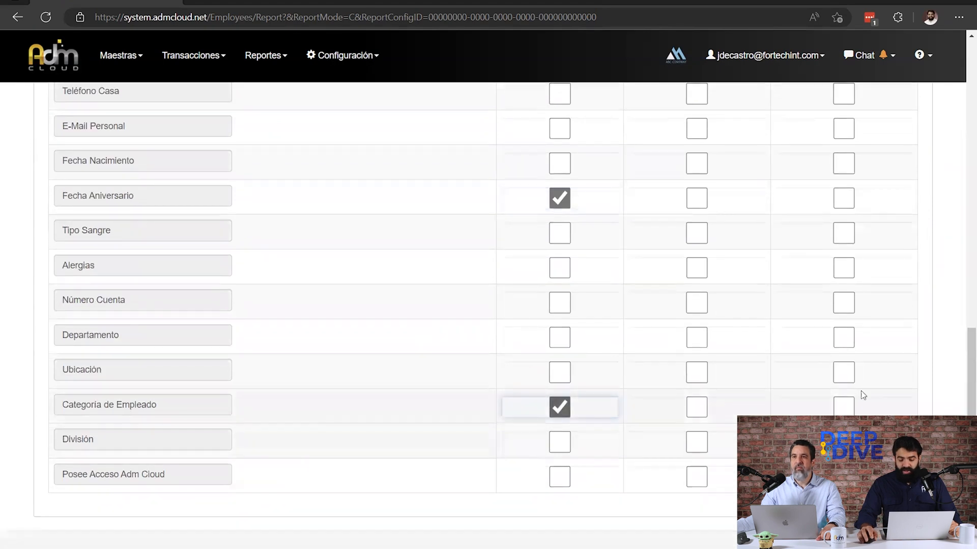
Make the Departamento field visible and group the employee report by it.
scroll(963, 373, "up", 1)
scroll(963, 373, "up", 8)
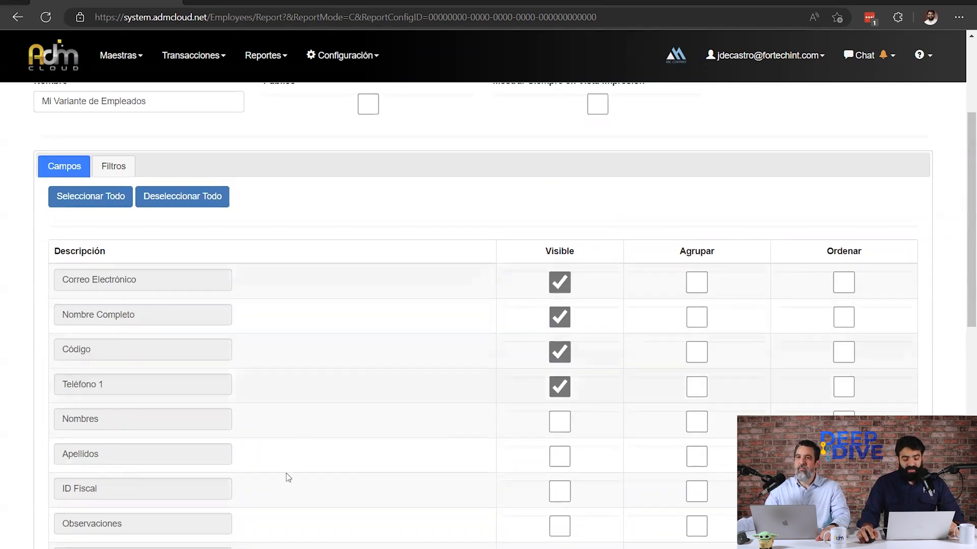
scroll(717, 321, "down", 4)
scroll(738, 305, "down", 2)
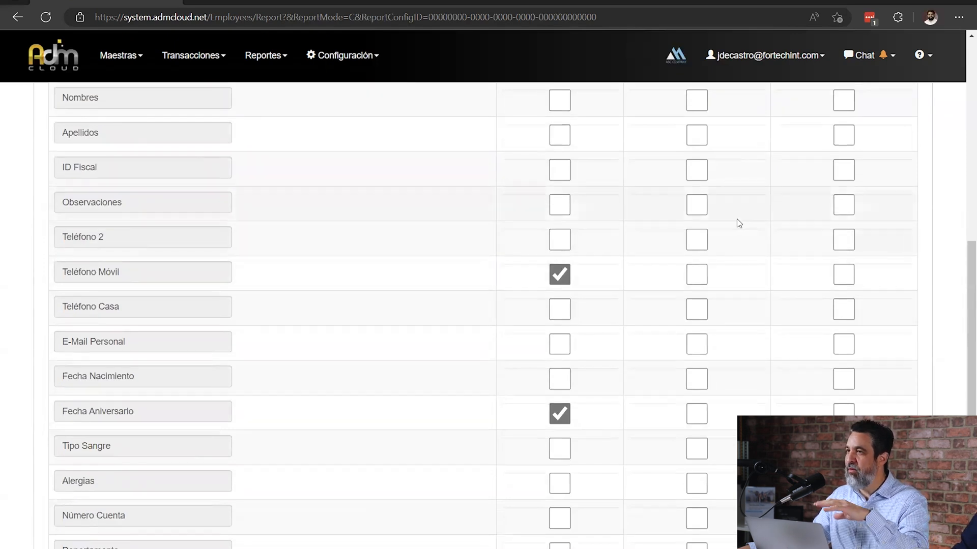
scroll(741, 218, "down", 3)
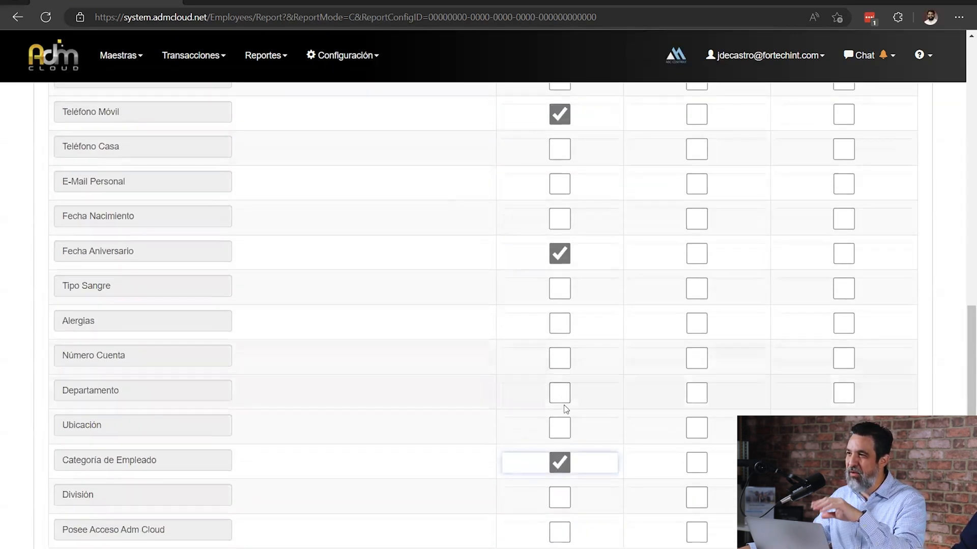
left_click(106, 388)
double_click(106, 387)
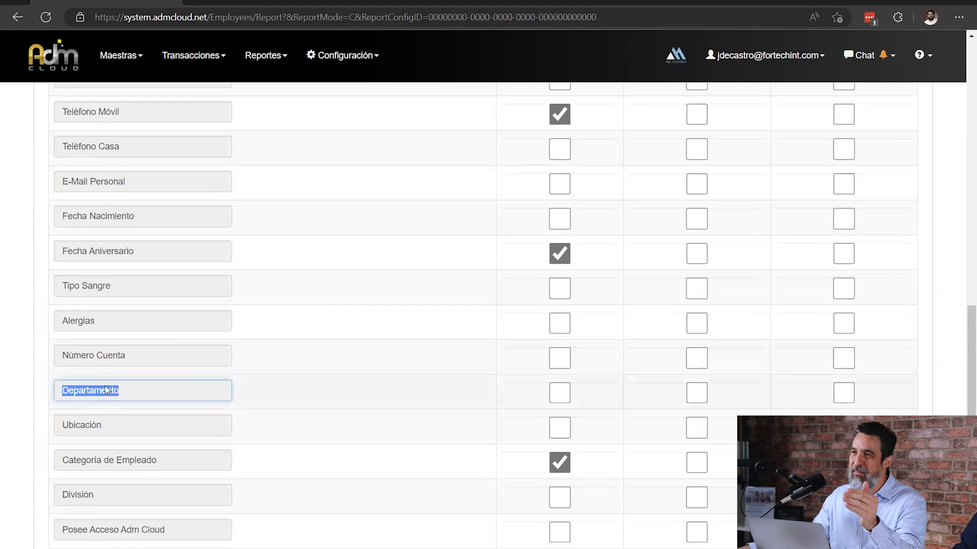
left_click(563, 400)
mouse_move(966, 393)
left_mouse_down()
mouse_move(966, 153)
mouse_move(963, 385)
left_mouse_up()
double_click(709, 363)
left_click(696, 394)
scroll(963, 276, "up", 15)
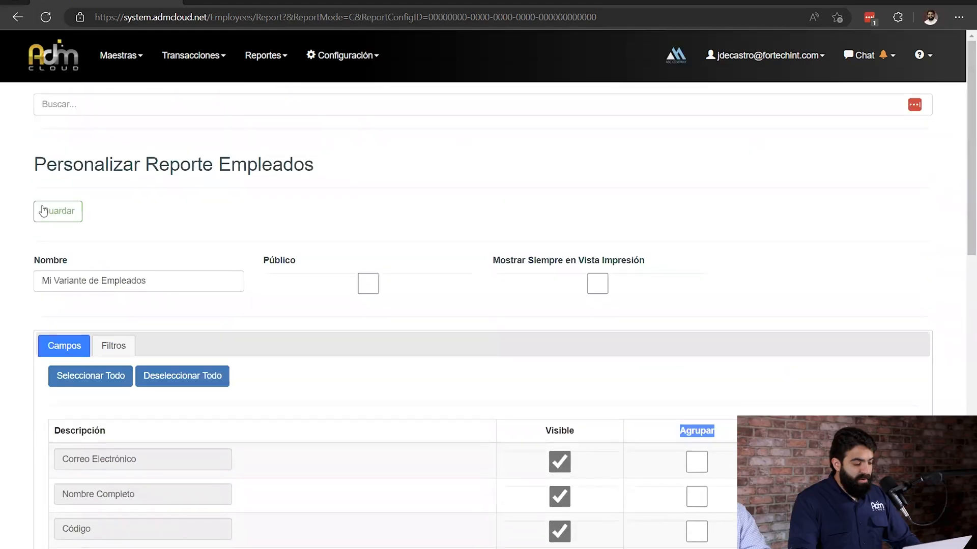
Review the filters of the report variant and save it.
left_click(112, 341)
scroll(294, 336, "down", 3)
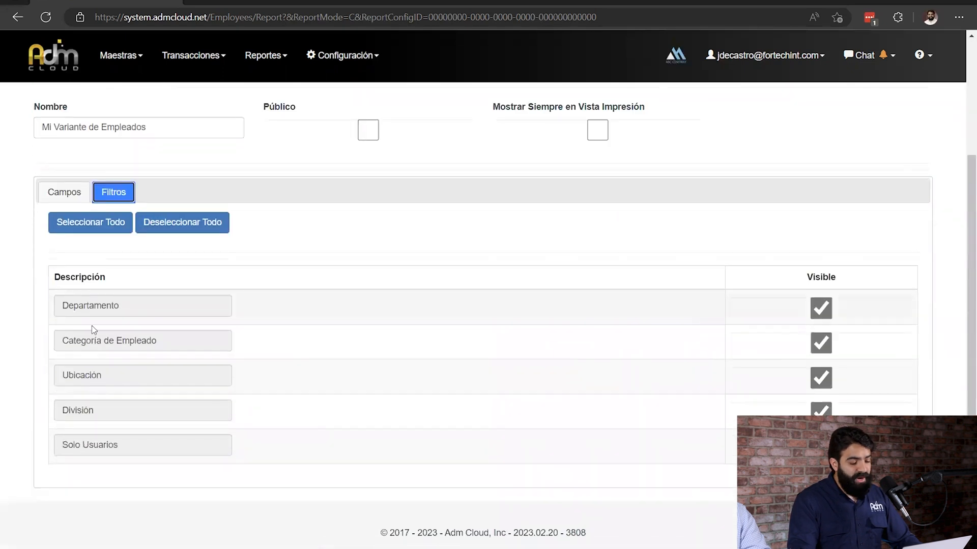
scroll(478, 216, "up", 3)
left_click(75, 210)
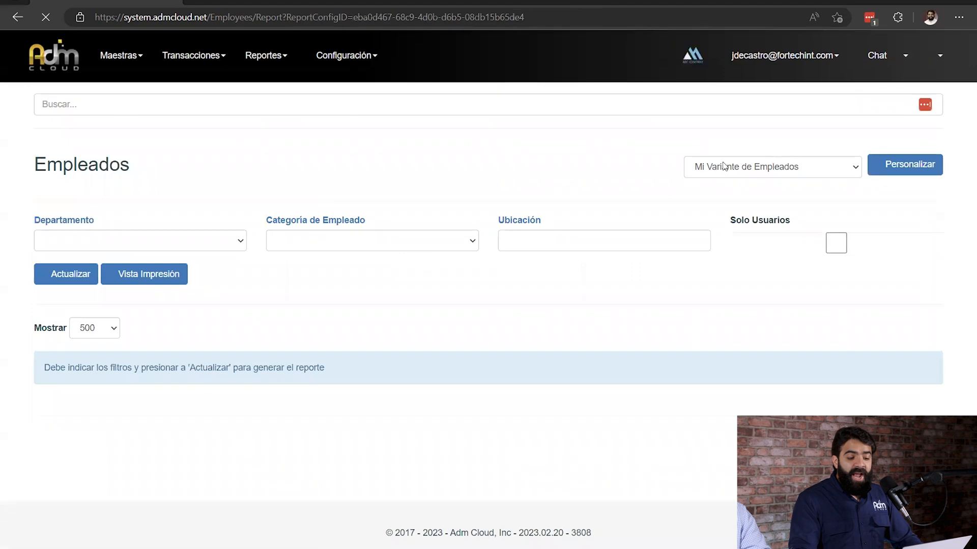
Generate the Empleados report with Mi Variante de Empleados and look over its department groups.
left_click(725, 165)
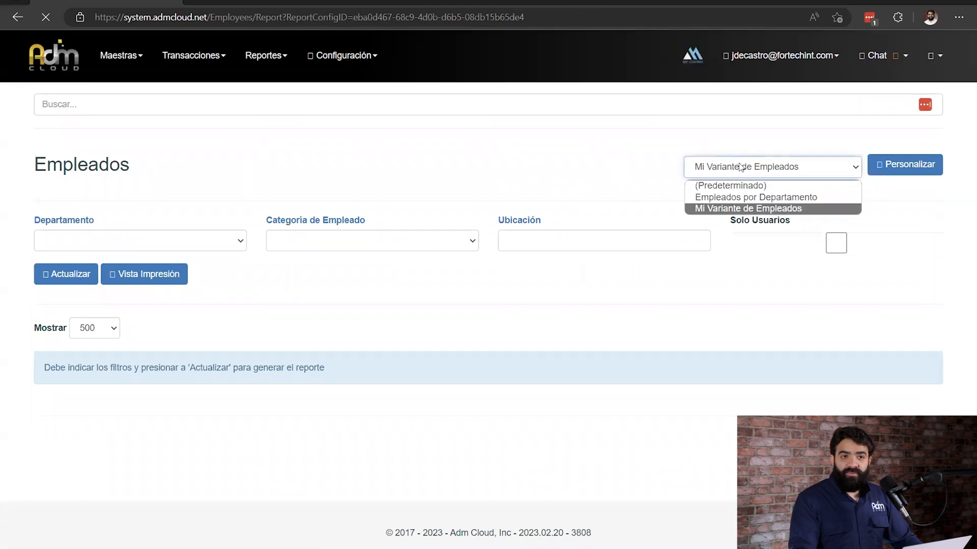
left_click(86, 274)
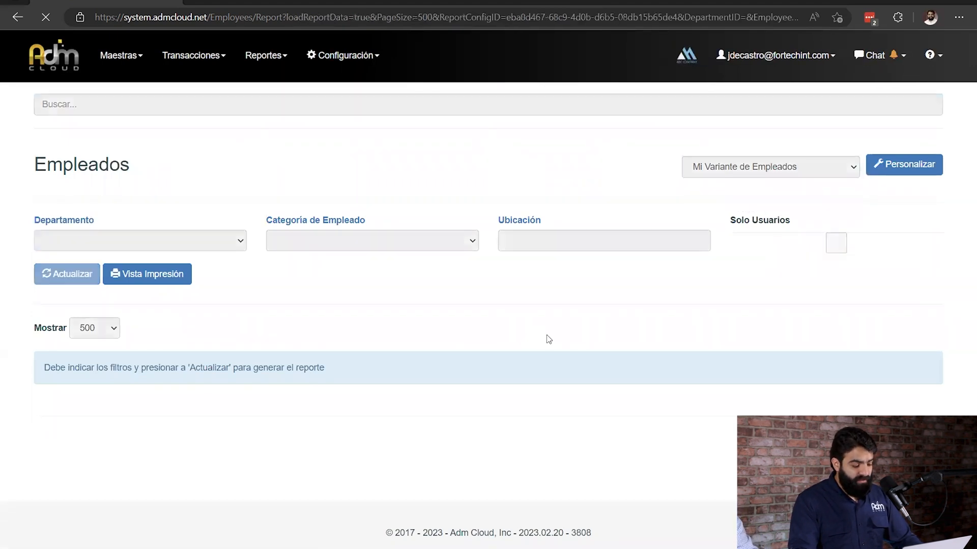
scroll(541, 287, "down", 2)
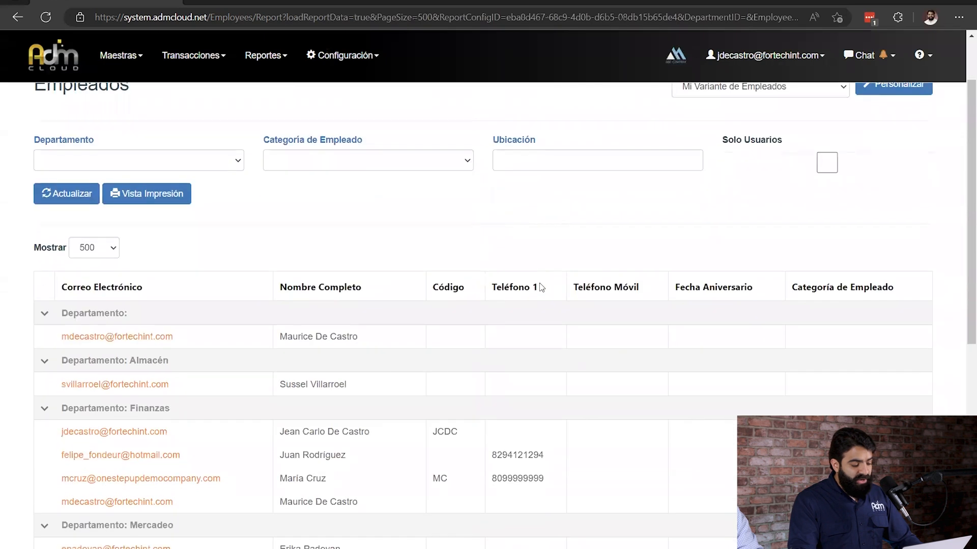
scroll(541, 288, "down", 2)
left_click_drag(74, 282, 189, 286)
left_click_drag(125, 329, 190, 331)
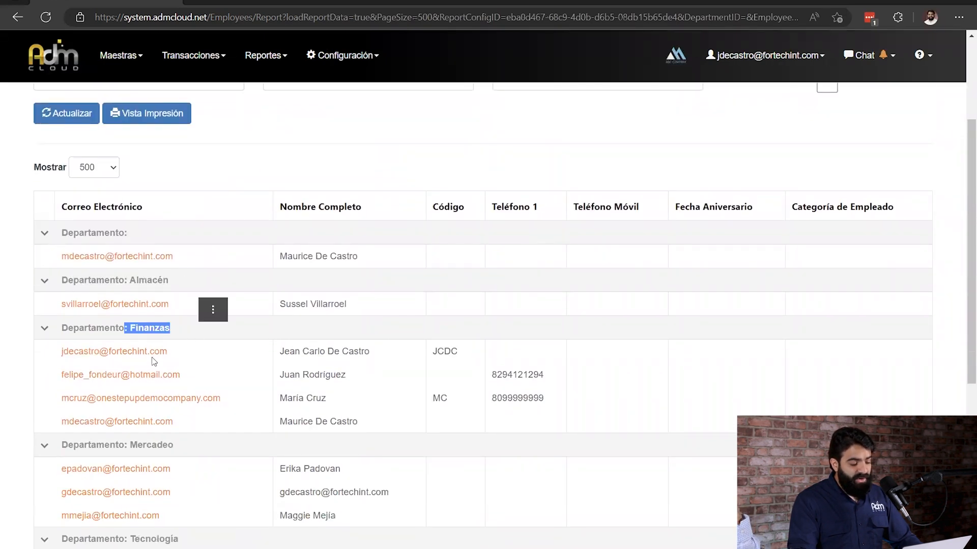
Collapse the Almacén, Mercadeo and Tecnología groups and the group without a department in the report.
scroll(128, 387, "down", 2)
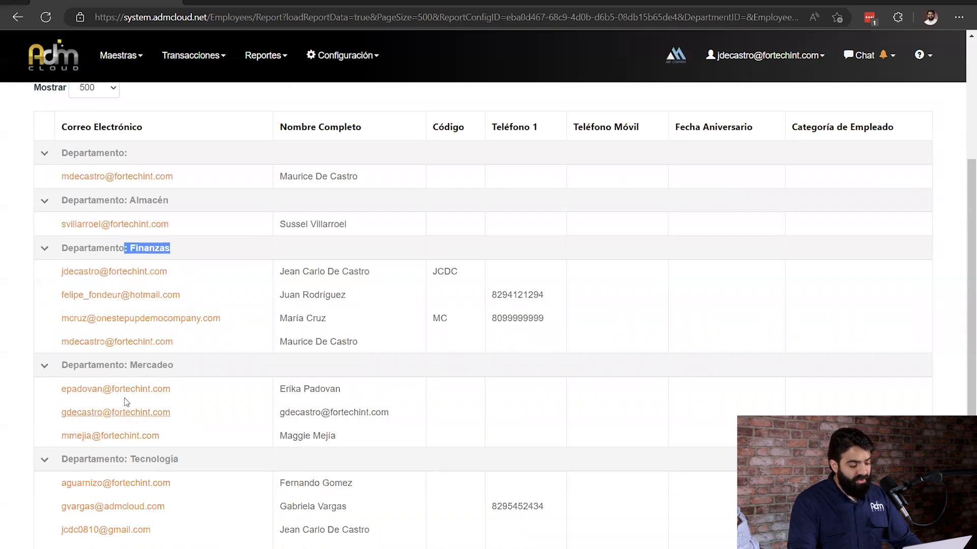
scroll(60, 236, "down", 2)
left_click(45, 286)
left_click(43, 312)
left_click(44, 193)
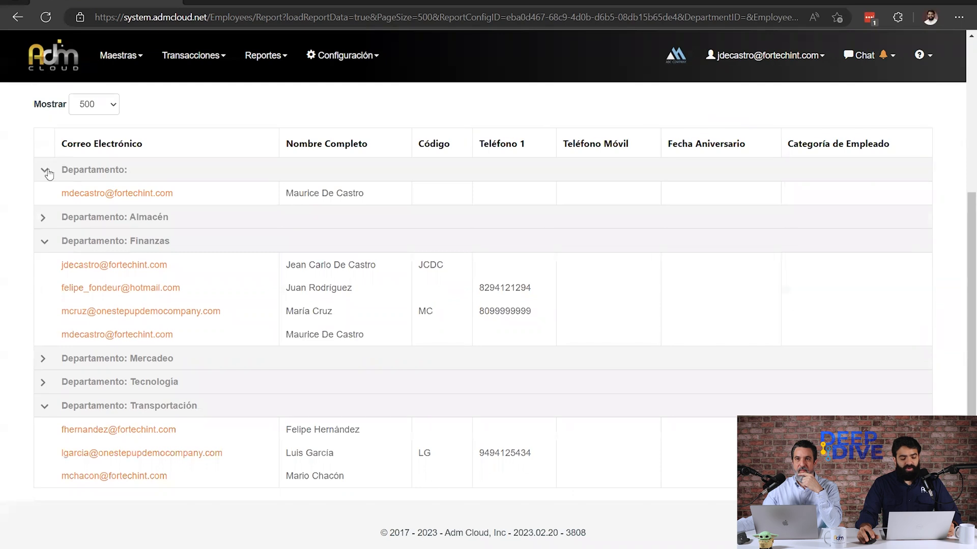
left_click(44, 169)
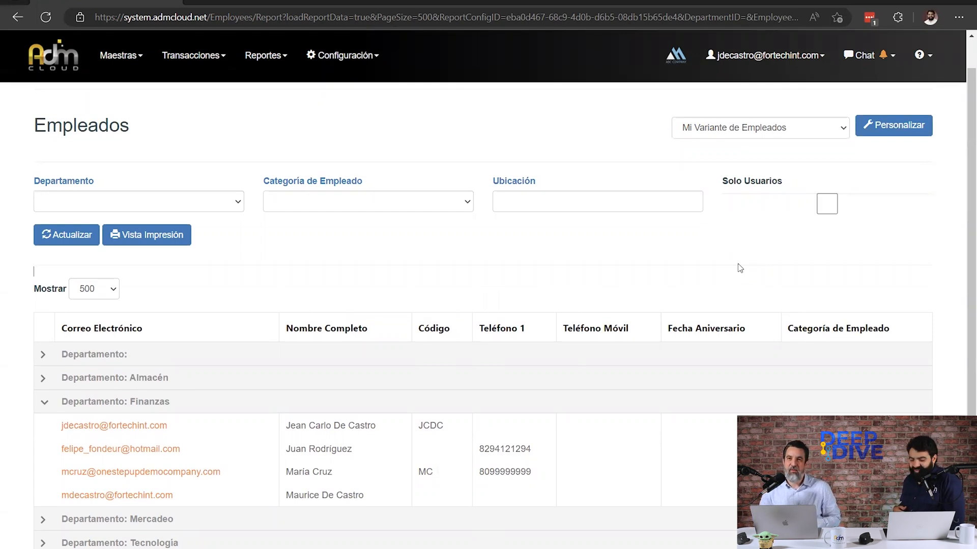
Show the Empleados report in print view and look over its first page.
left_click(131, 238)
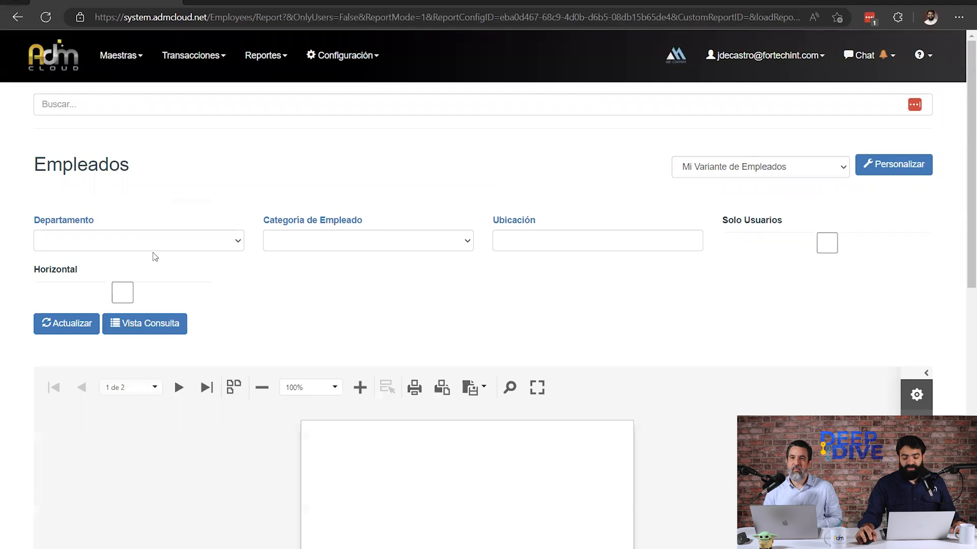
left_click(739, 170)
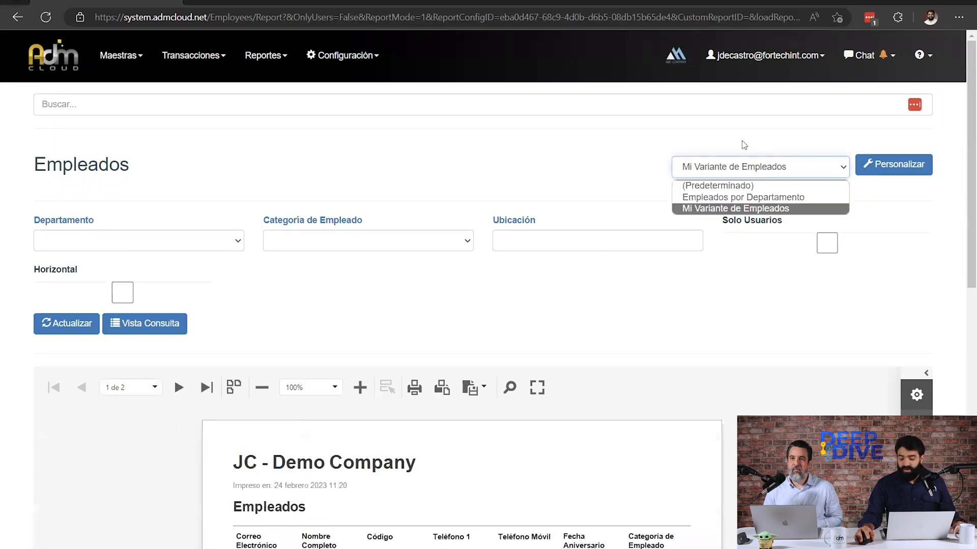
left_click(744, 145)
scroll(358, 161, "down", 2)
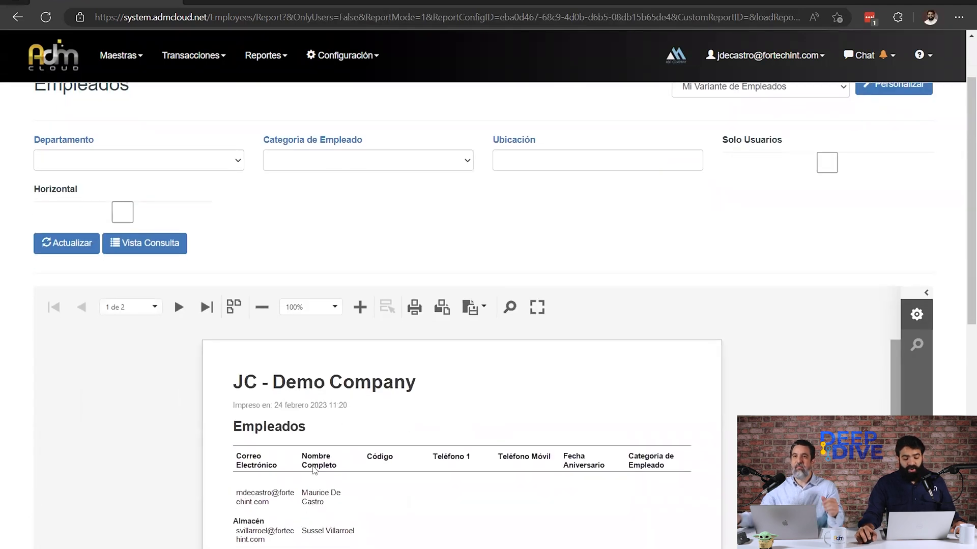
scroll(362, 223, "down", 1)
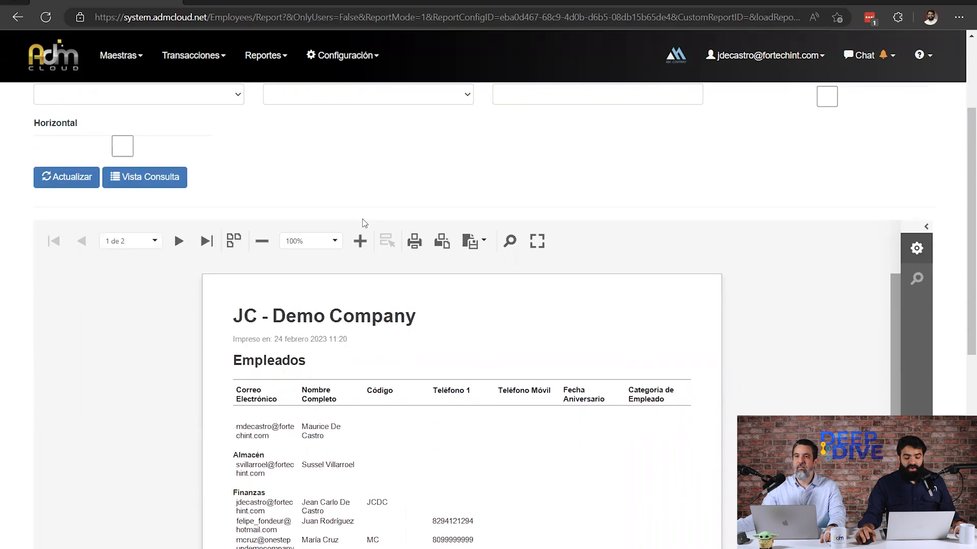
Check which file formats the printed Empleados report can be exported to, without exporting it.
left_click(476, 227)
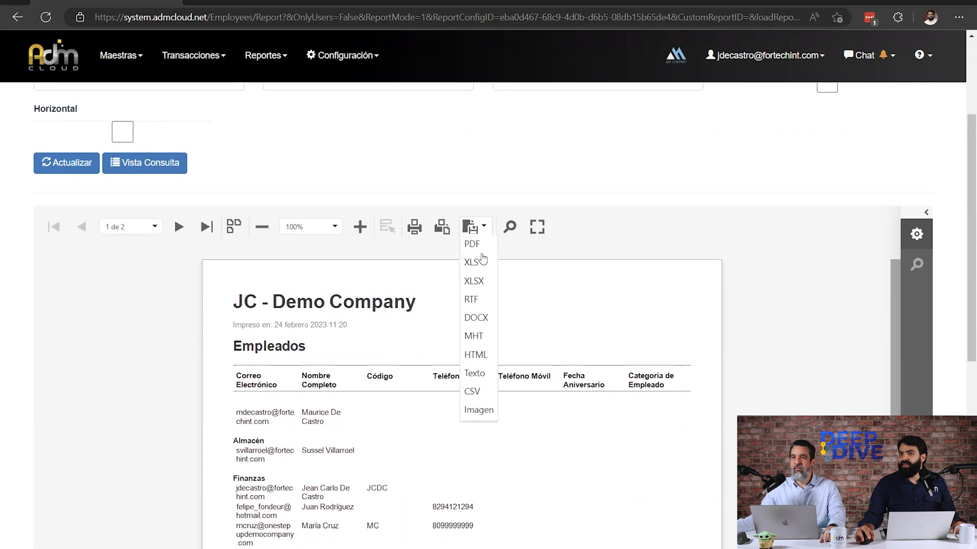
left_click(497, 179)
scroll(647, 207, "up", 3)
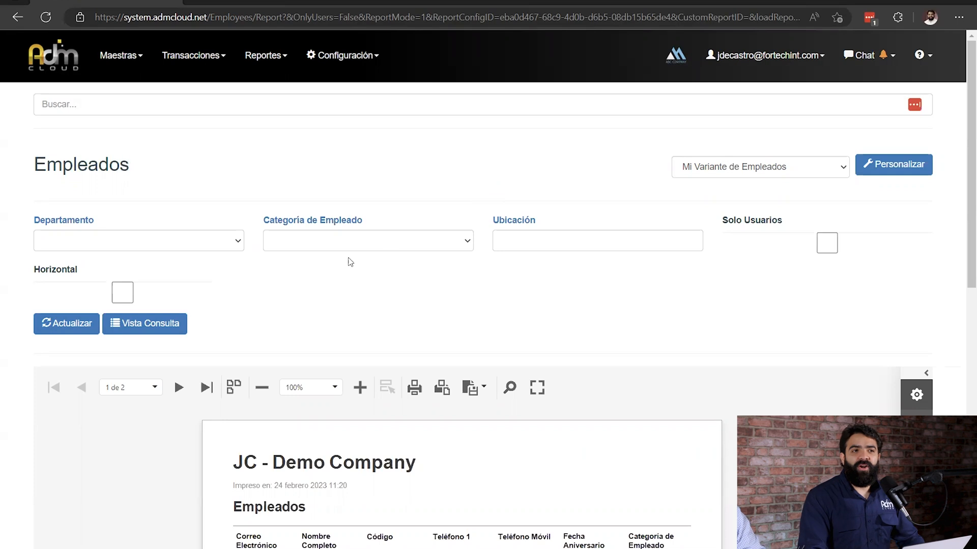
double_click(327, 152)
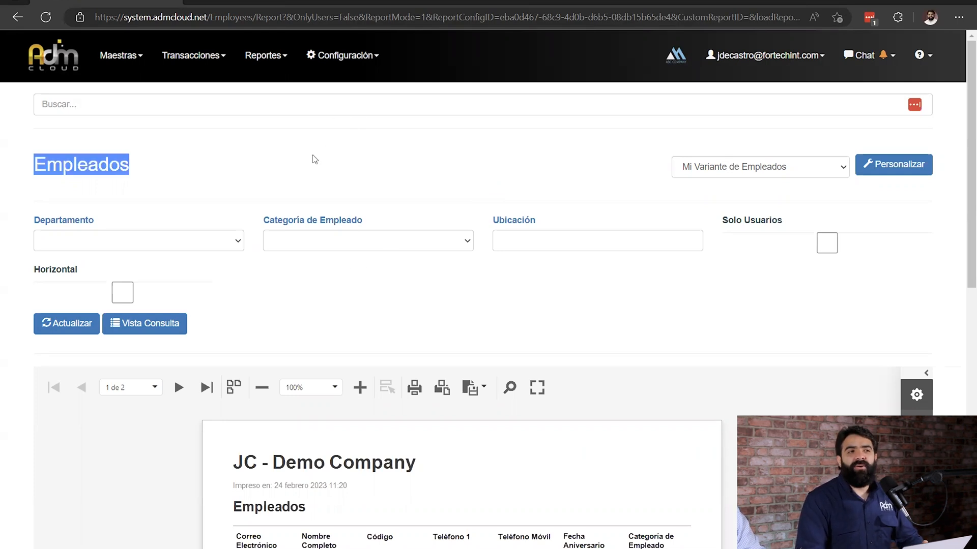
left_click(294, 158)
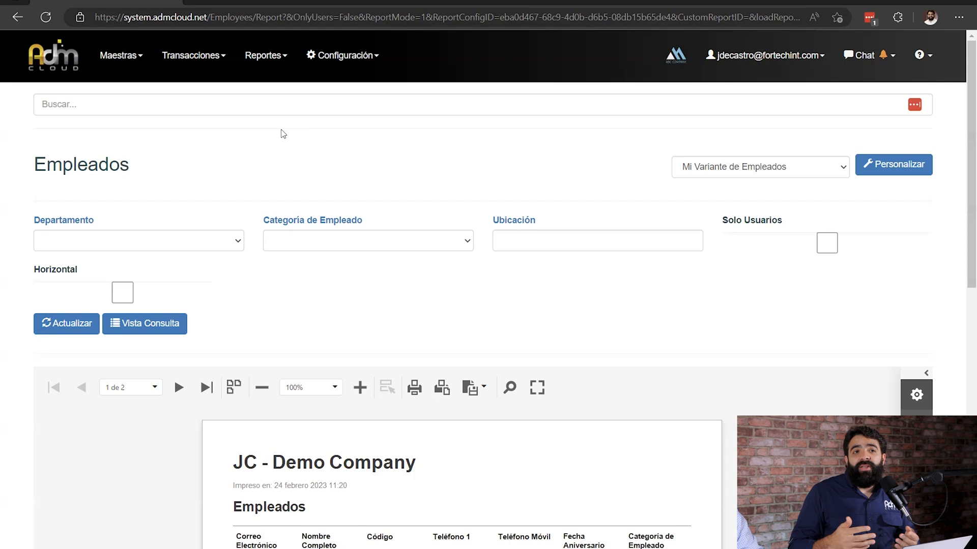
left_click(341, 71)
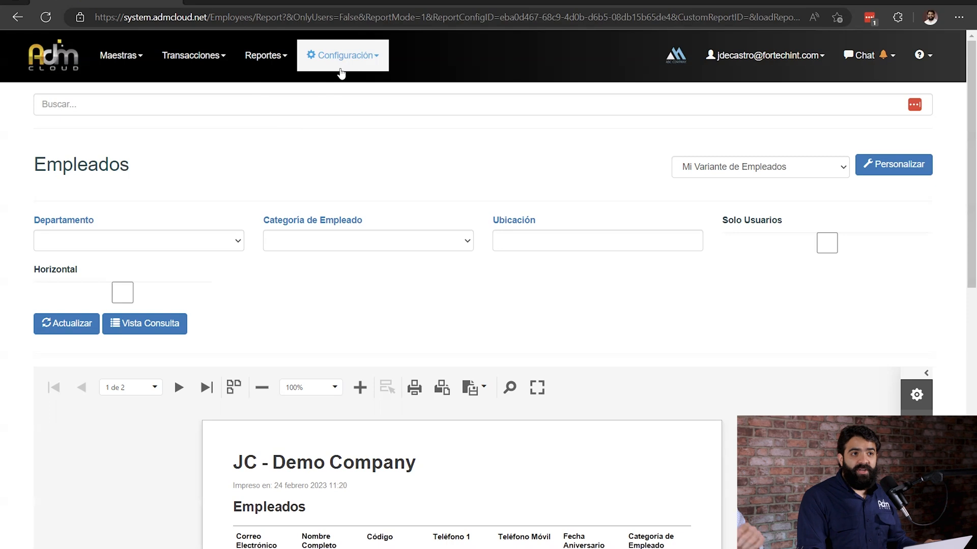
Open the Reportes Personalizados list and start a new custom report with the Editor Visual.
left_click(340, 71)
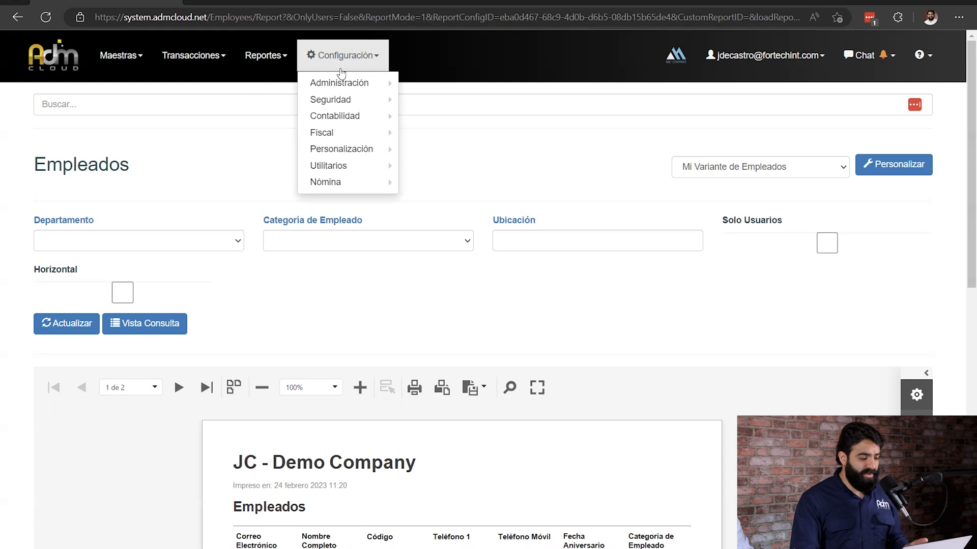
mouse_move(373, 154)
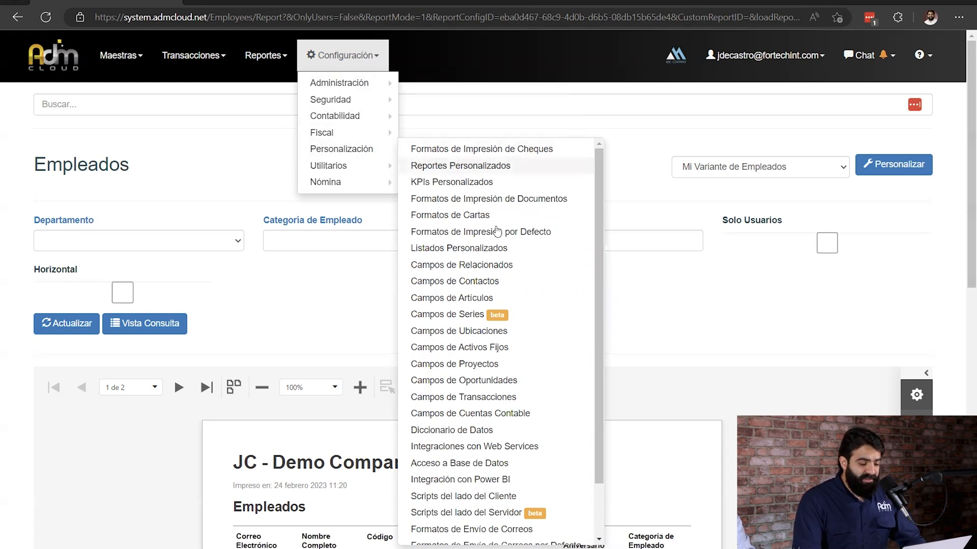
left_click(446, 168)
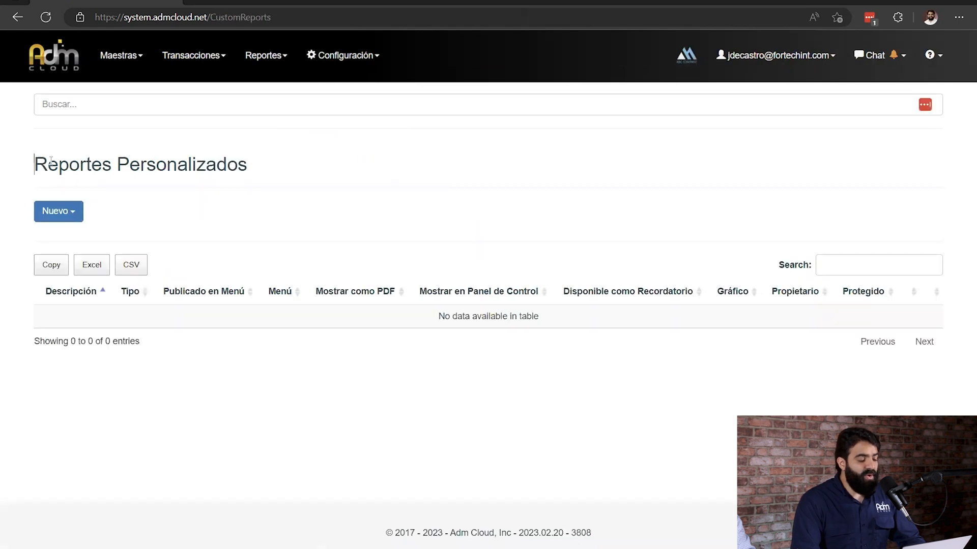
left_click_drag(34, 163, 217, 168)
left_click(264, 204)
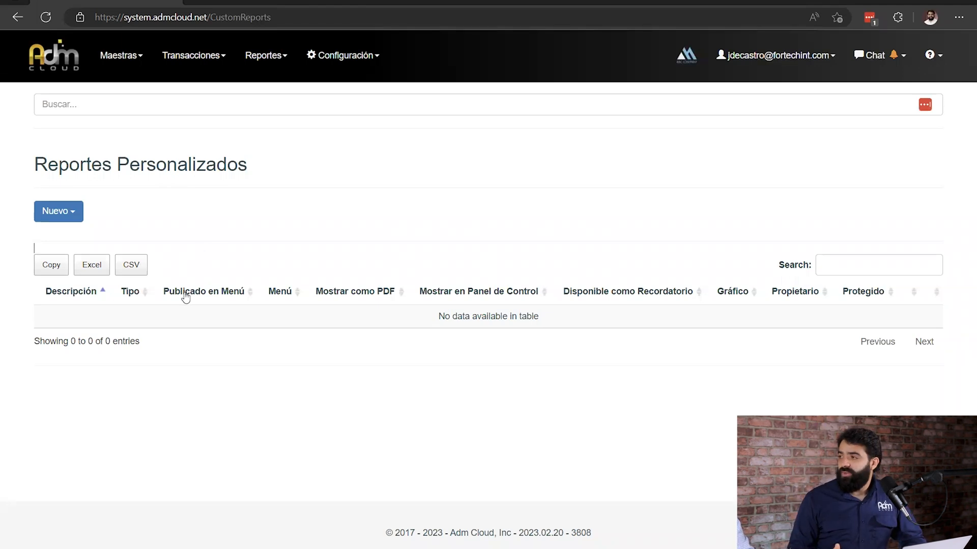
left_click(53, 205)
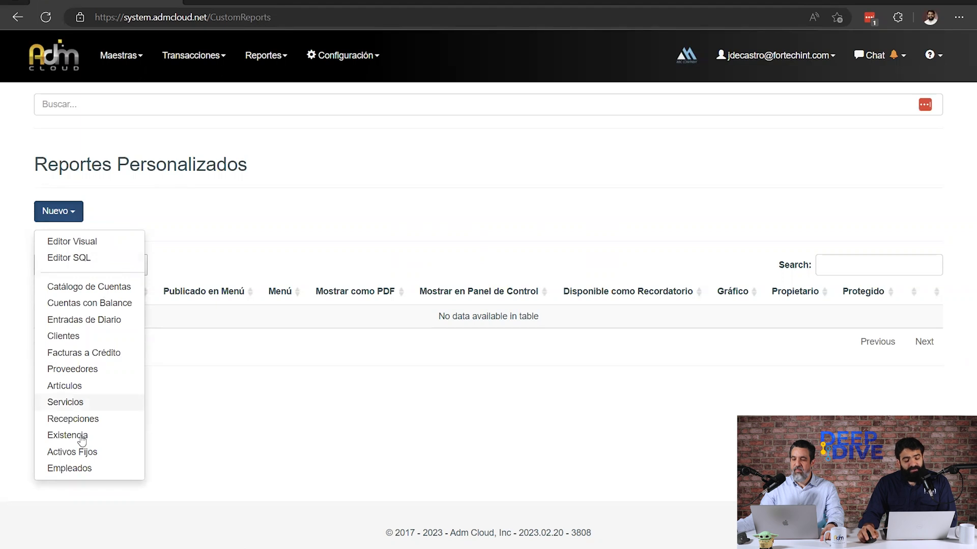
left_click(102, 243)
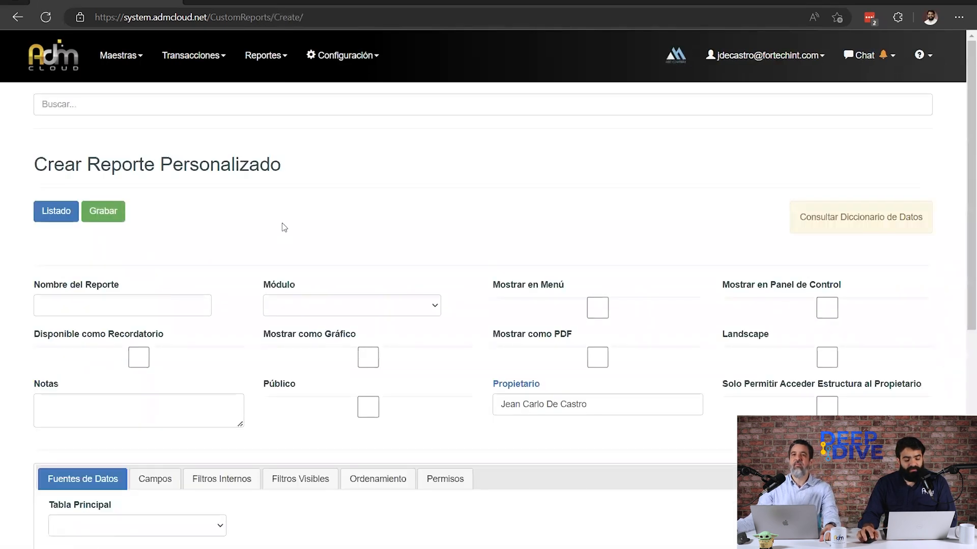
Name the new report Listado de Clientes and assign it to the CRM module.
scroll(963, 253, "down", 1)
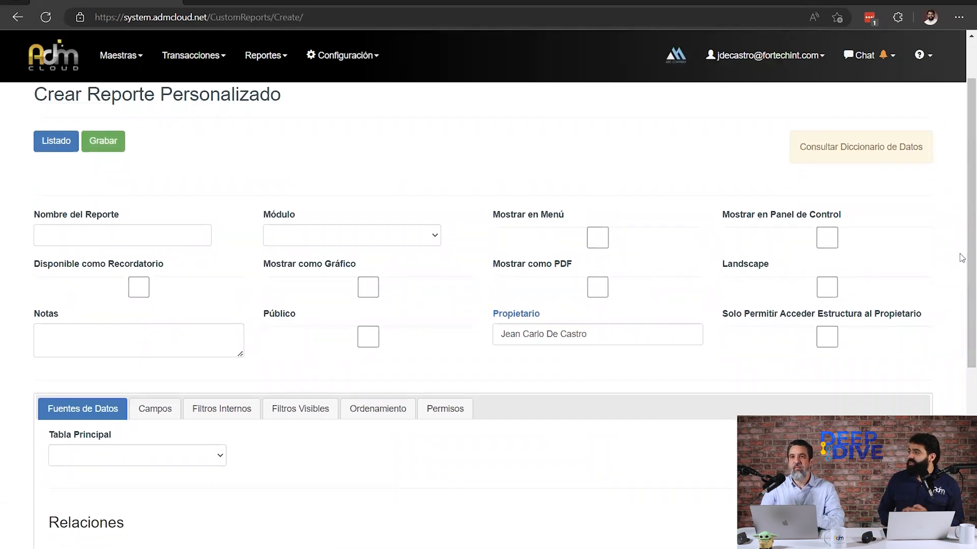
left_click(120, 234)
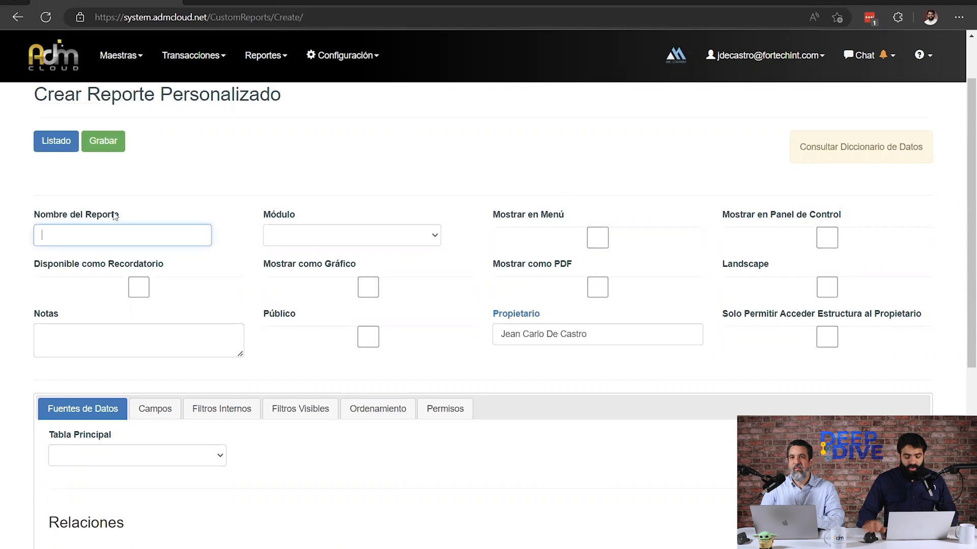
type("L")
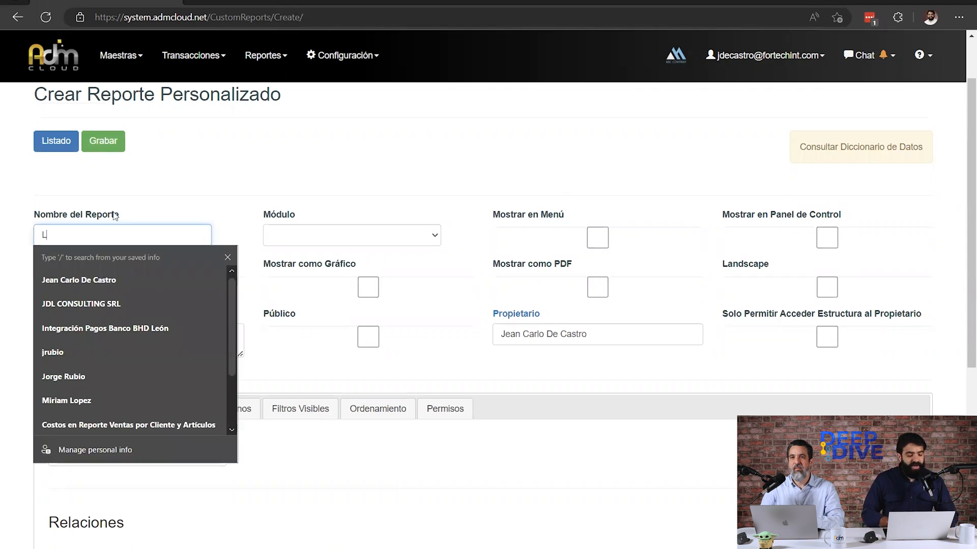
type("istado de Clientes")
left_click(361, 127)
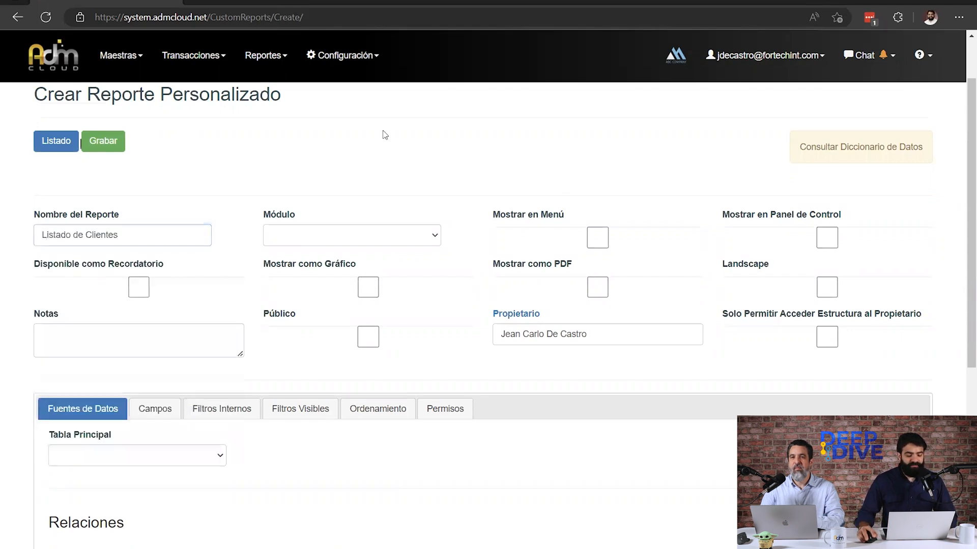
left_click(360, 238)
left_click(322, 362)
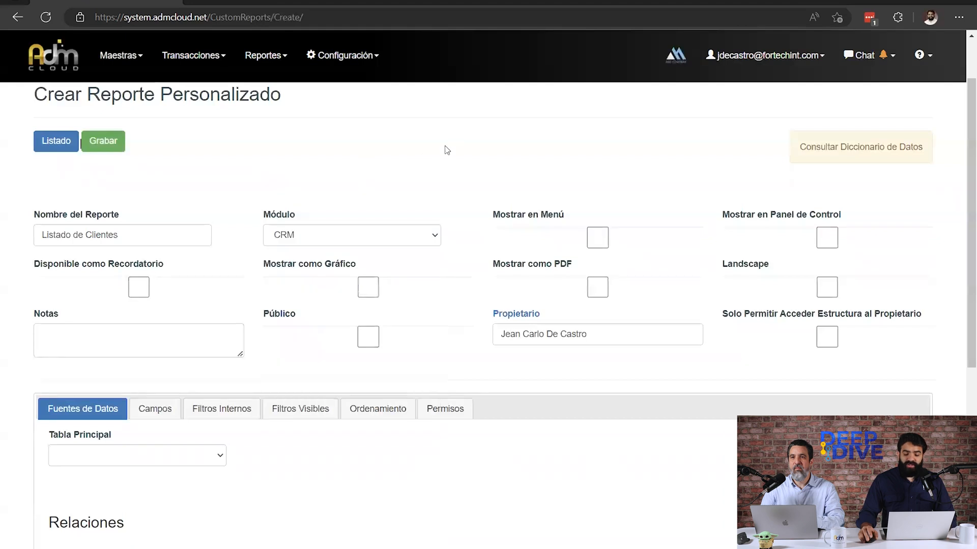
Enable Mostrar en Menú for the Listado de Clientes report.
scroll(447, 150, "down", 2)
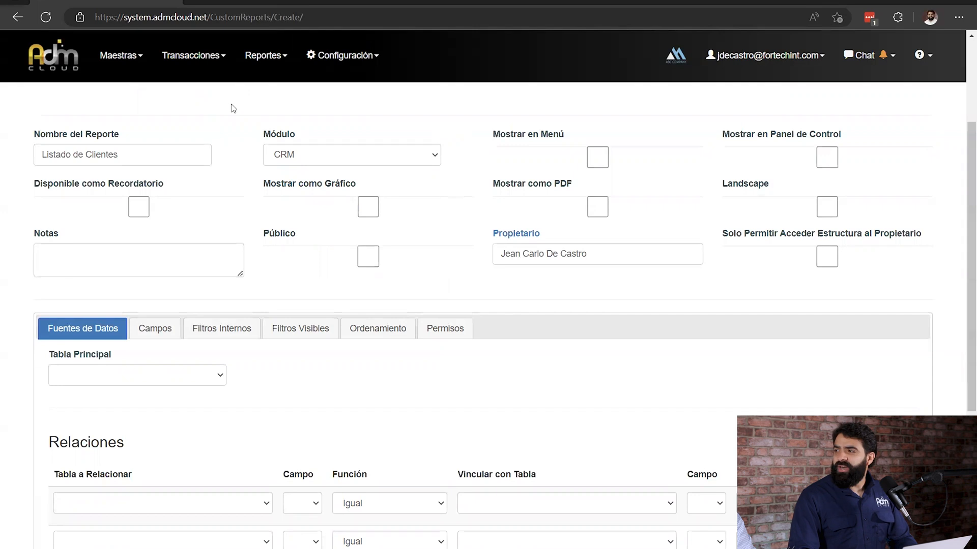
left_click_drag(491, 136, 580, 148)
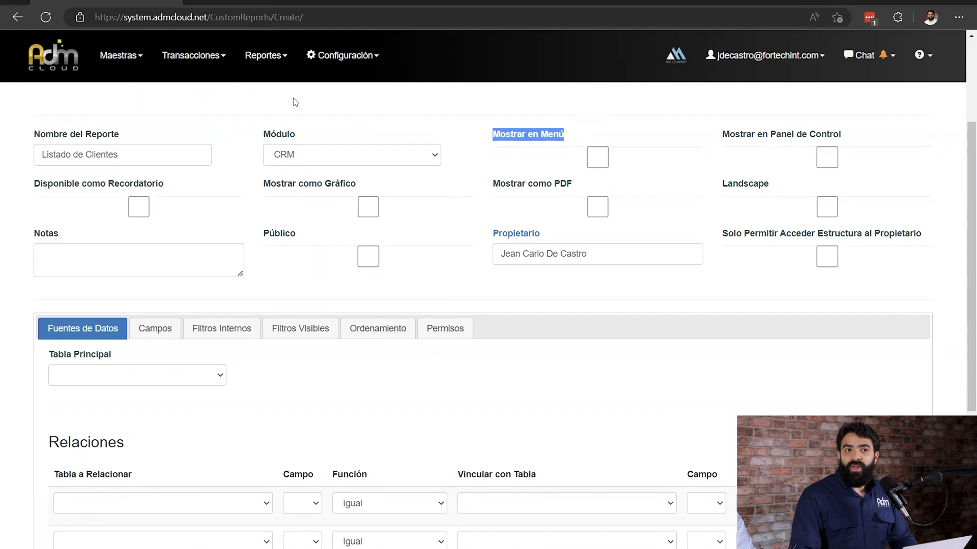
left_click(597, 157)
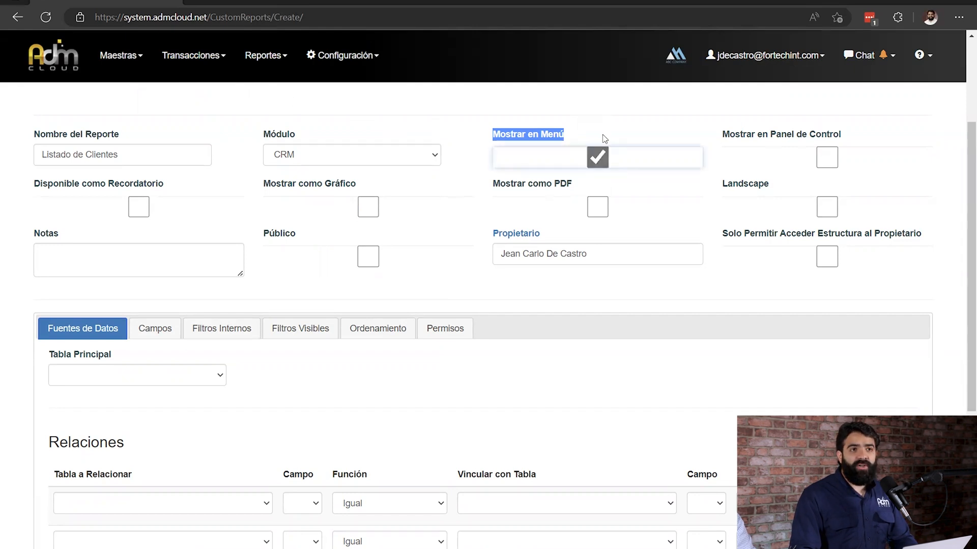
left_click(606, 106)
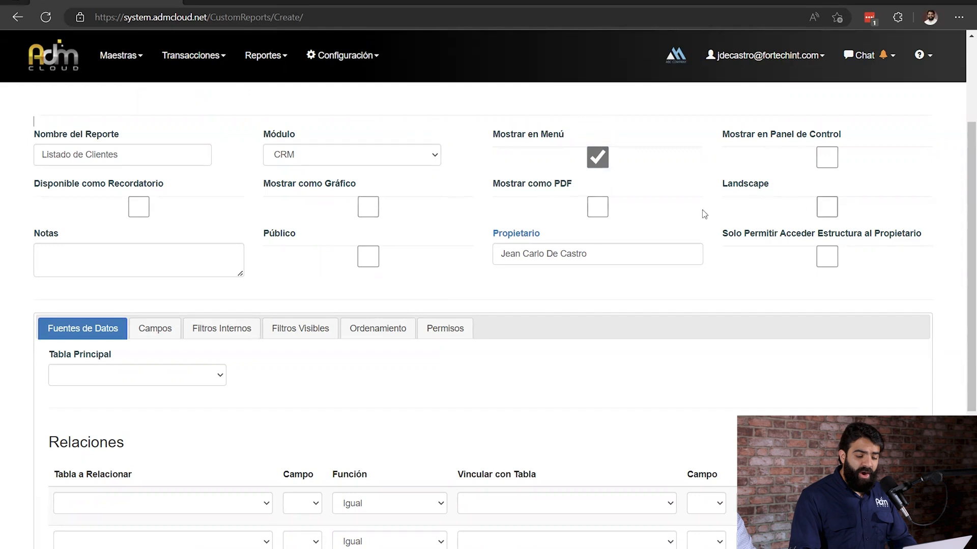
Examine the report's Fuentes de Datos settings and compare them with the report name in the general details.
scroll(366, 206, "down", 3)
left_click(110, 167)
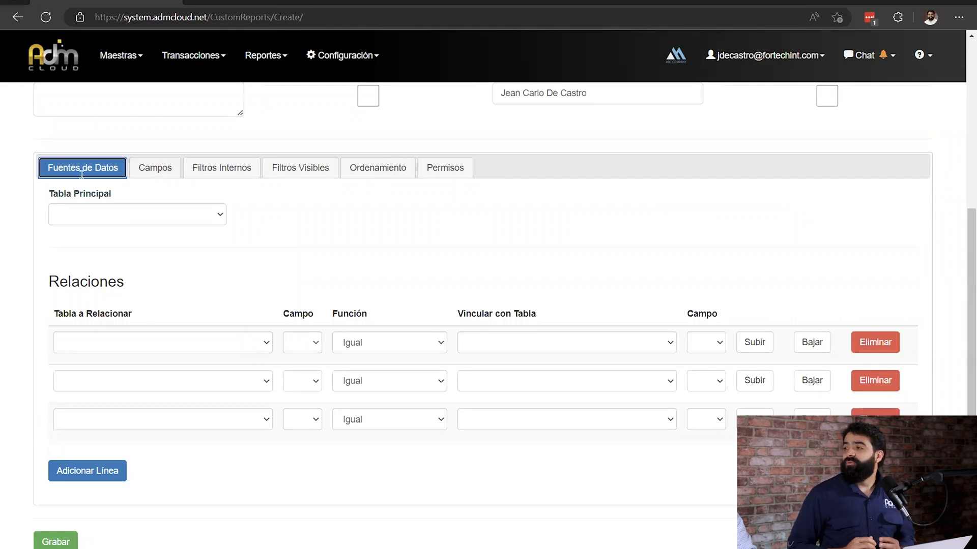
scroll(82, 174, "up", 3)
left_click_drag(124, 156, 4, 144)
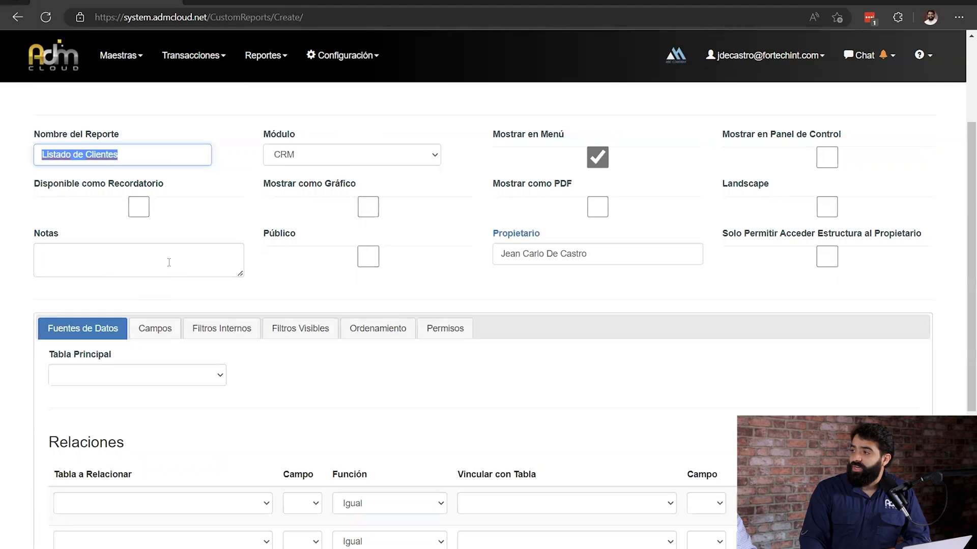
scroll(204, 242, "down", 2)
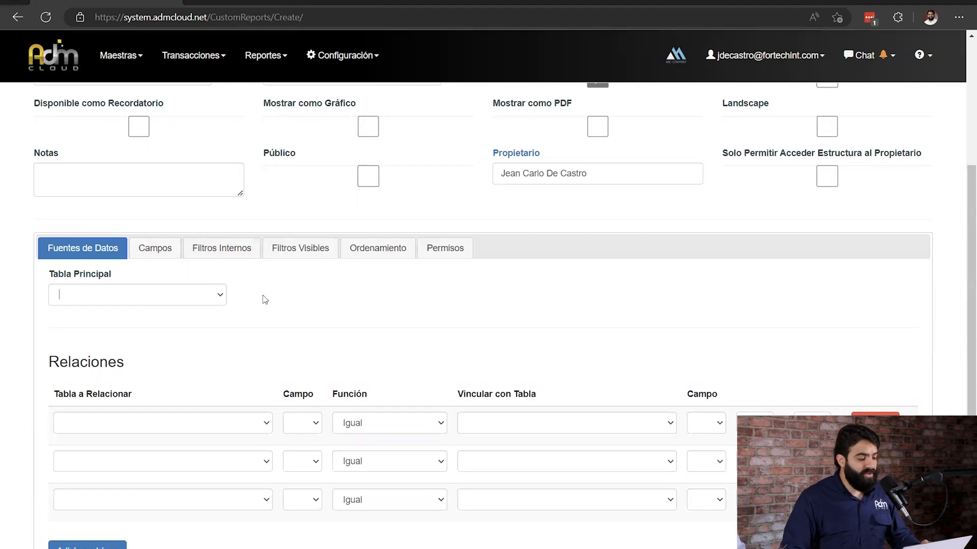
scroll(265, 300, "up", 1)
left_click_drag(131, 156, 41, 156)
left_click(180, 131)
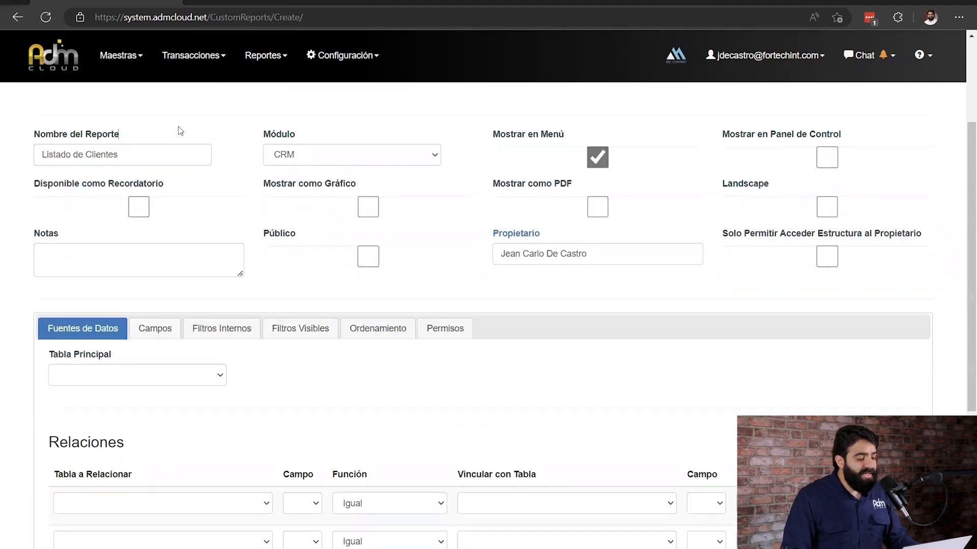
Set Relacionados as the report's main table in the data sources.
scroll(180, 131, "down", 3)
left_click(127, 216)
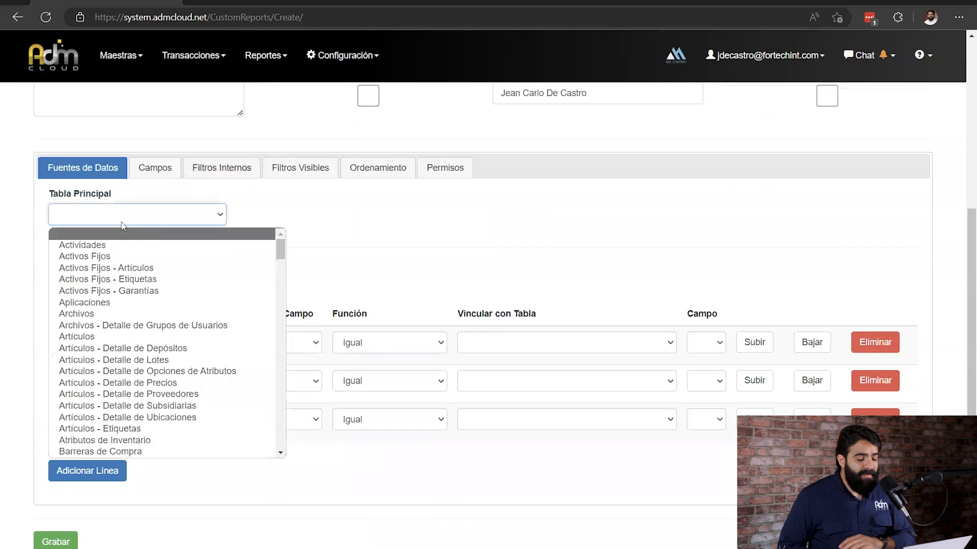
type("rel")
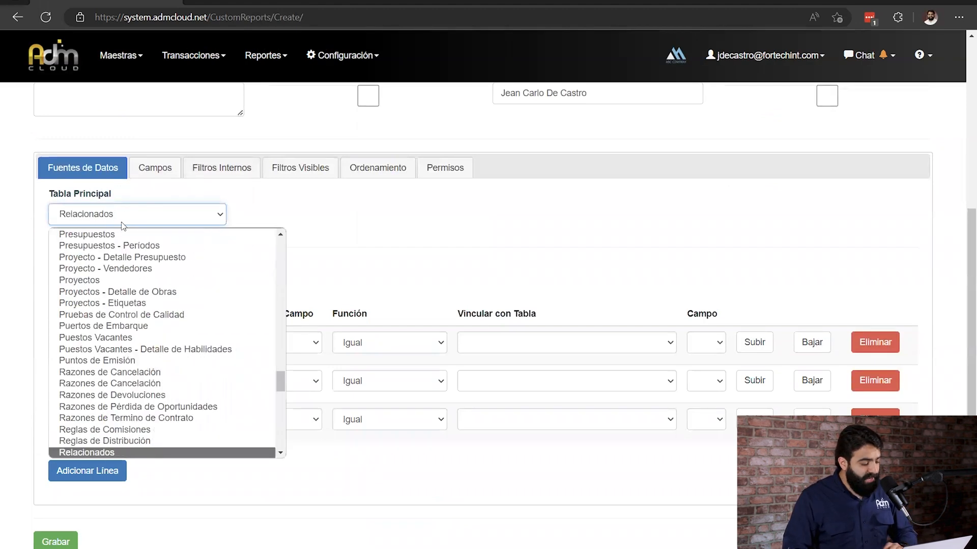
key("Return")
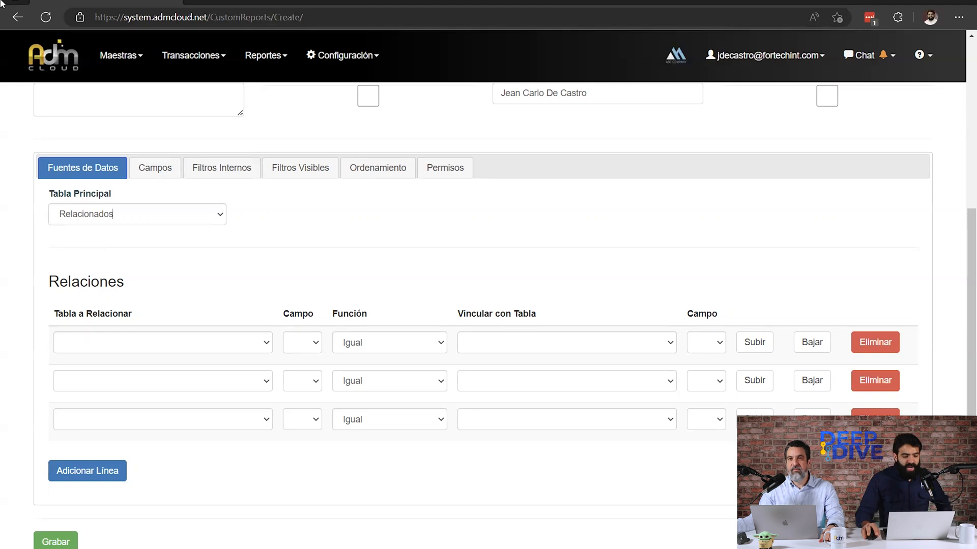
left_click_drag(69, 287, 146, 286)
left_click(331, 238)
left_click_drag(45, 196, 159, 198)
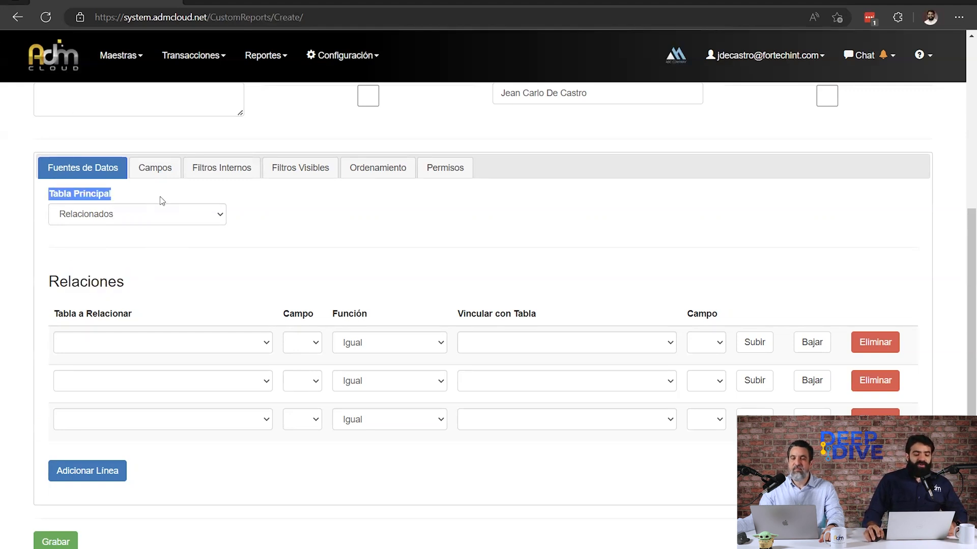
left_click(124, 142)
In the report's field definitions, set the first line's table to Relacionados (SA_Relationships).
left_click(153, 168)
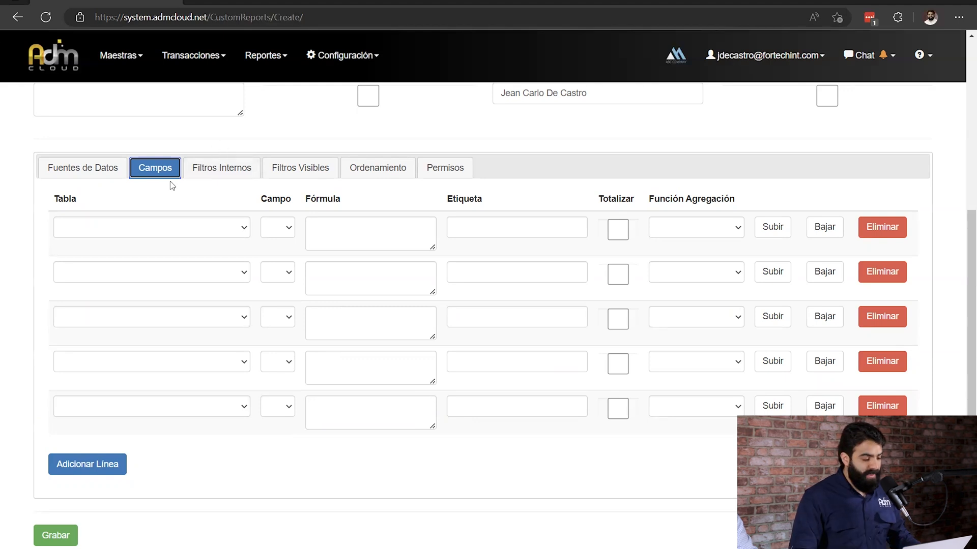
left_click(139, 230)
type("rel")
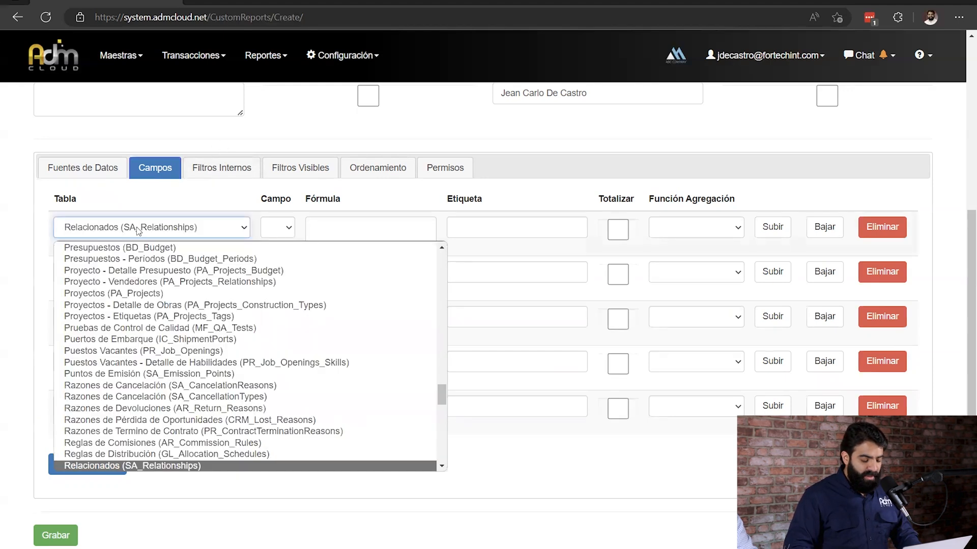
key("Return")
Choose the custom field Nombre Mascota (CUSTOM_NombreMascota) for the first field line.
left_click(264, 244)
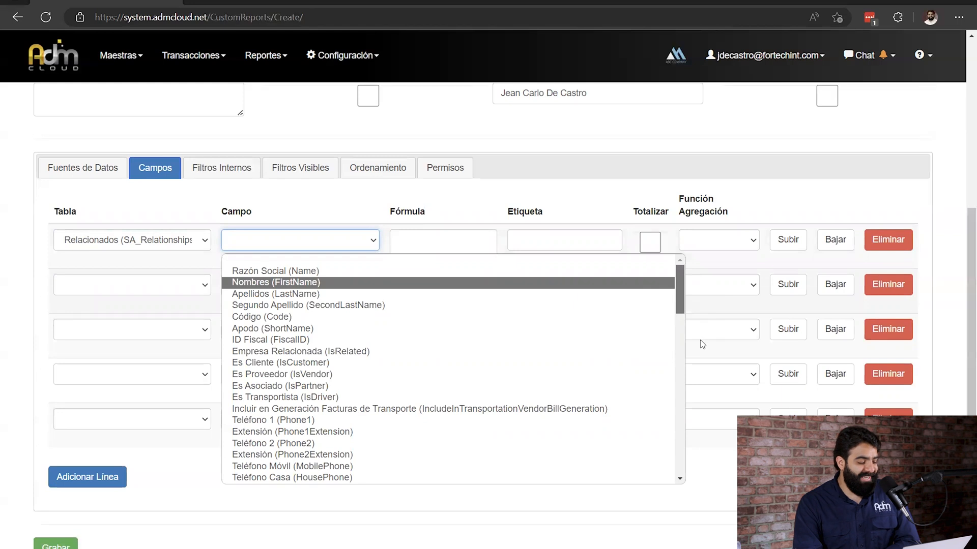
scroll(477, 341, "down", 5)
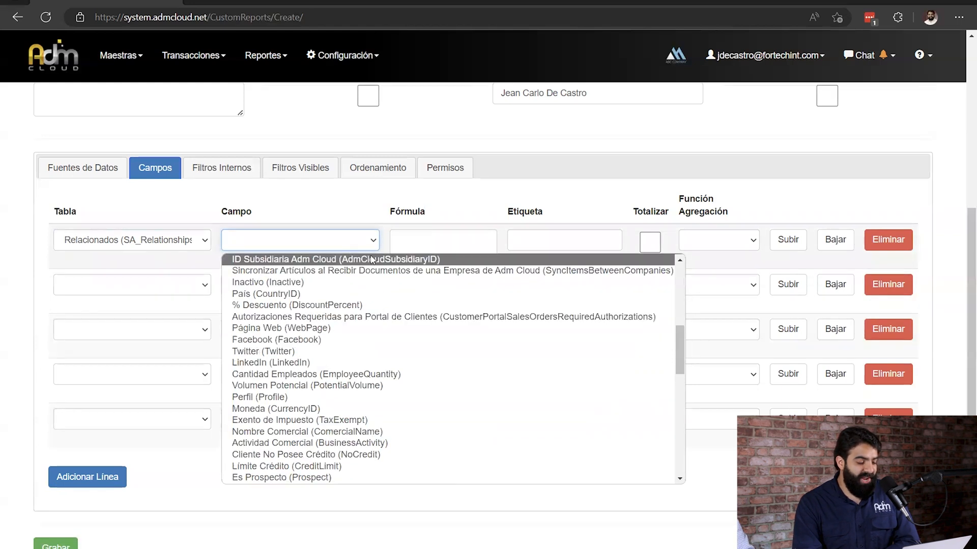
left_click_drag(680, 356, 669, 471)
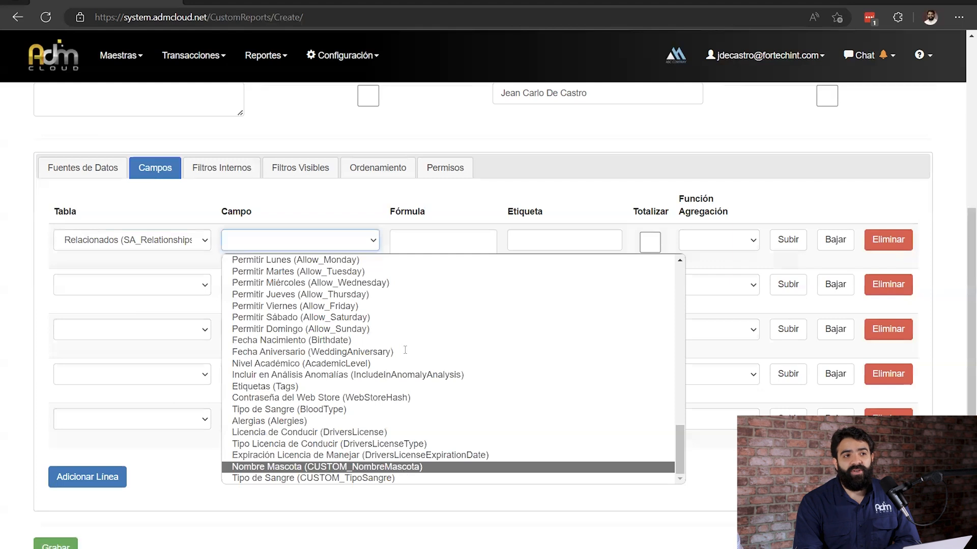
left_click(402, 467)
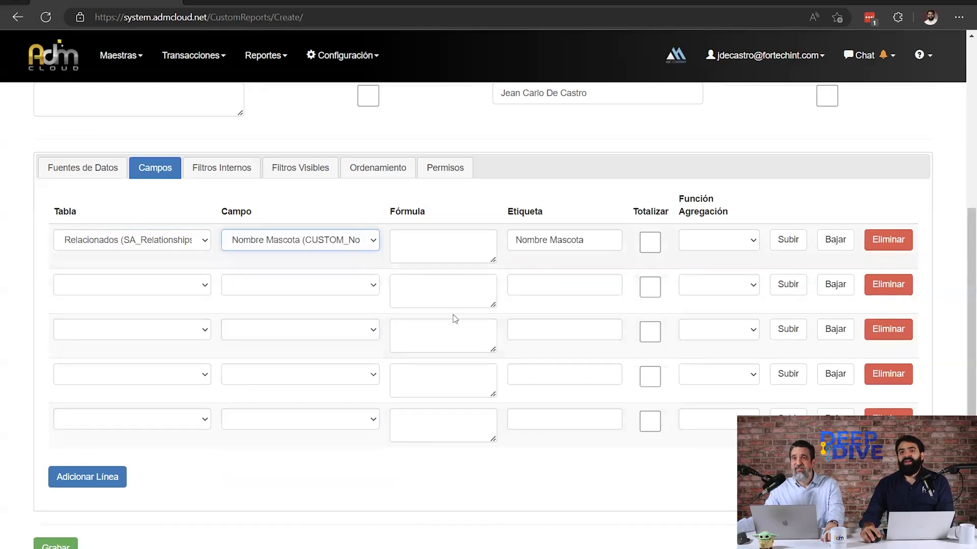
Change the first line's field to Razón Social (Name).
left_click(367, 244)
scroll(568, 445, "up", 5)
scroll(567, 444, "up", 10)
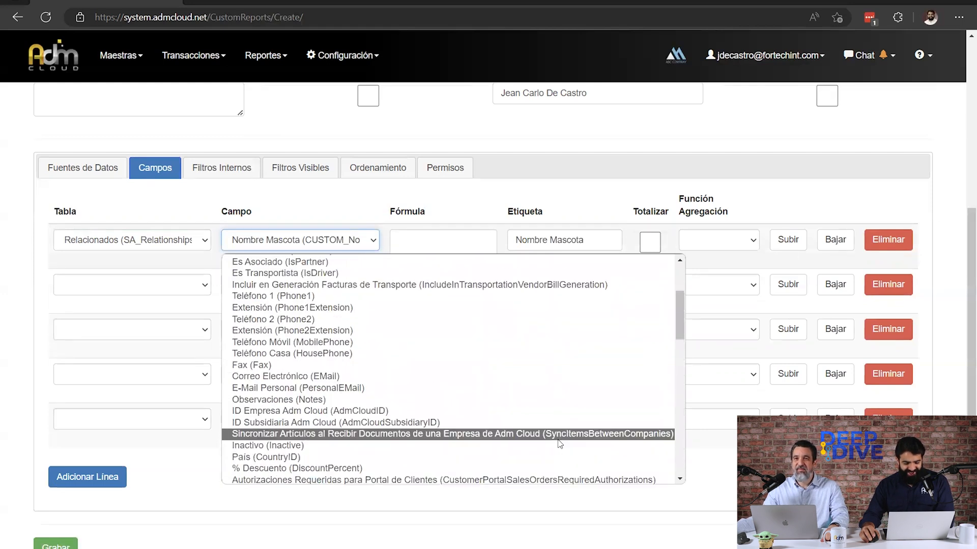
scroll(558, 442, "up", 3)
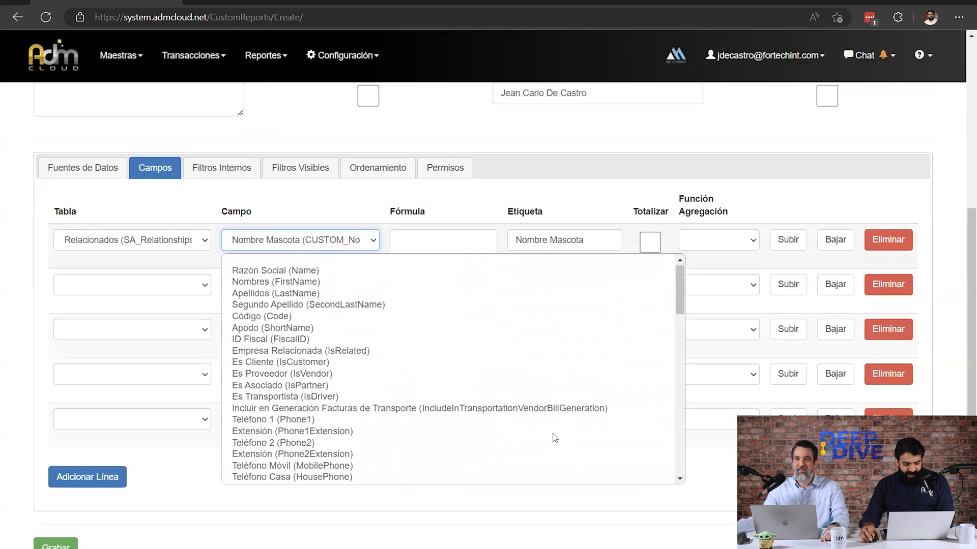
left_click(468, 273)
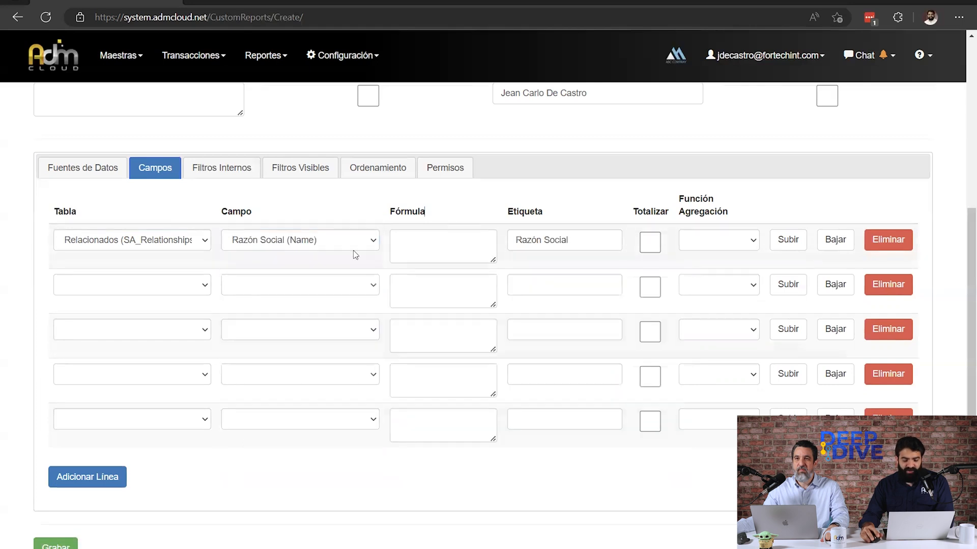
Fill the second field line with table Relacionados (SA_Relationships) and custom field Nombre Mascota (CUSTOM_NombreMascota).
left_click(189, 290)
type("r")
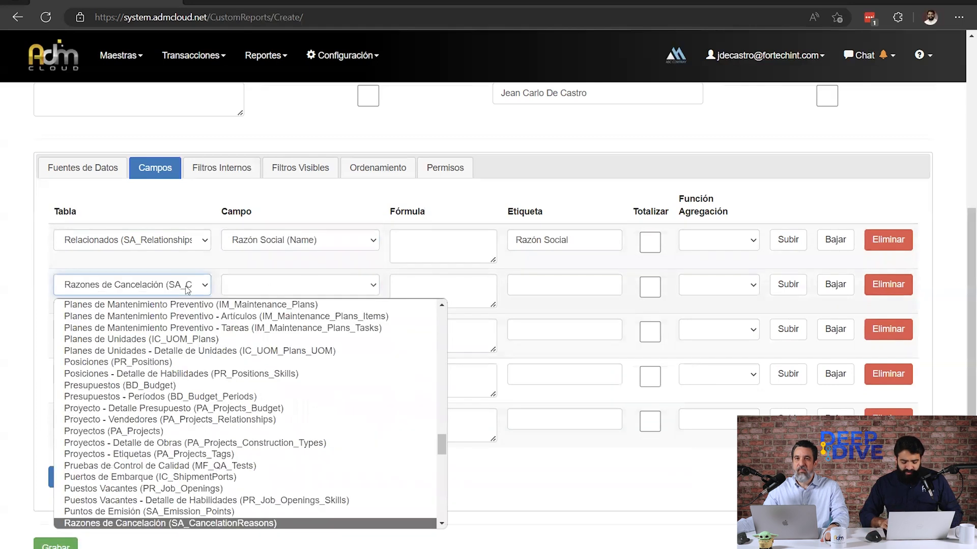
type("el")
key("Return")
left_click(251, 291)
left_click_drag(680, 328, 686, 514)
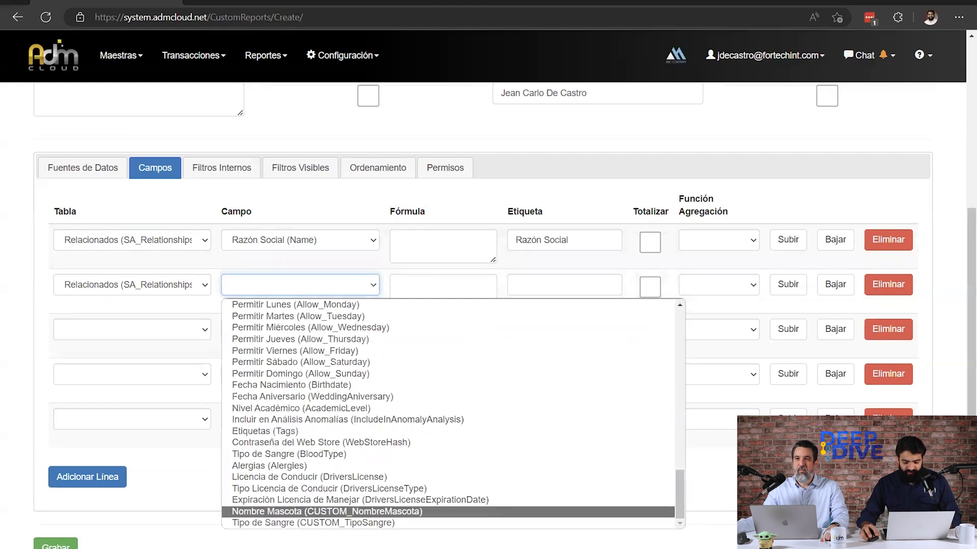
left_click(325, 511)
scroll(239, 316, "up", 6)
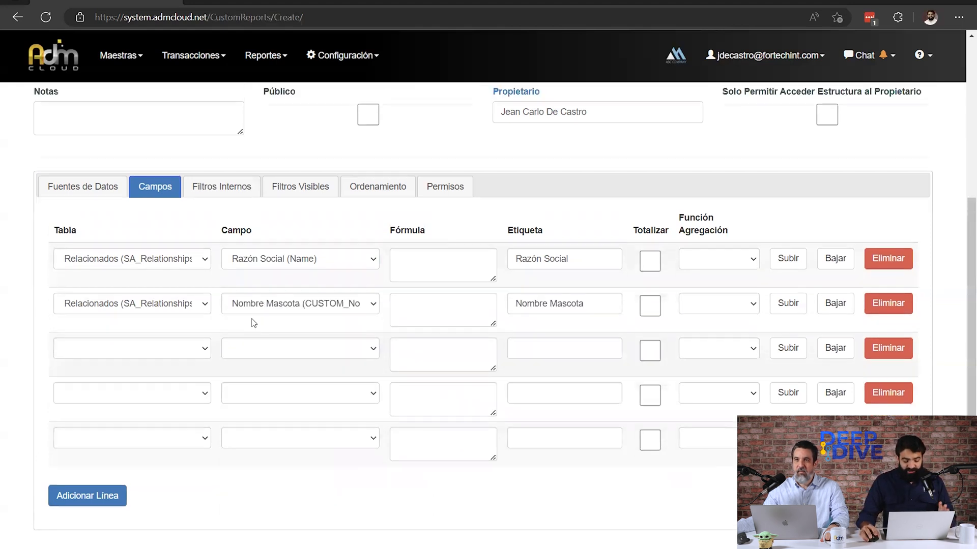
Save the new Listado de Clientes report, generate it and look through the listed records.
left_click(113, 216)
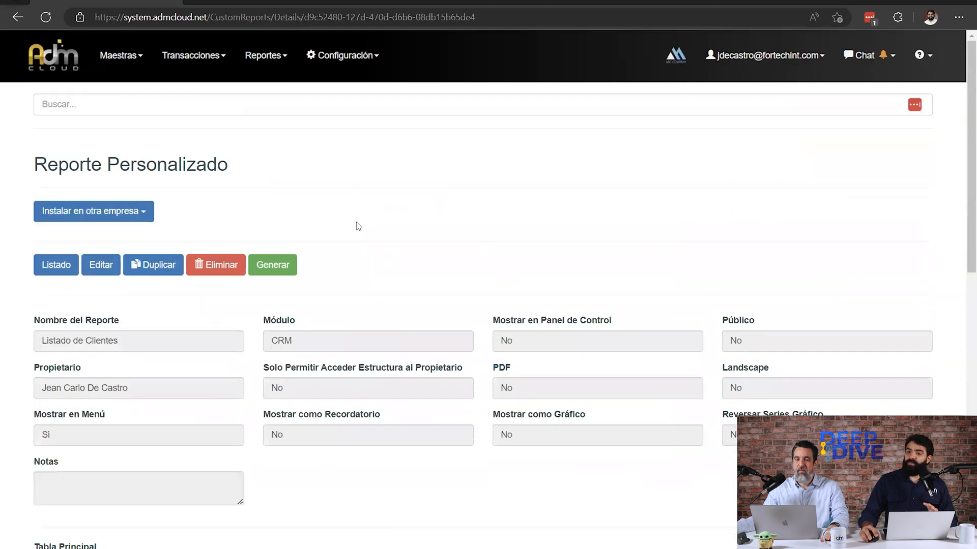
left_click(283, 268)
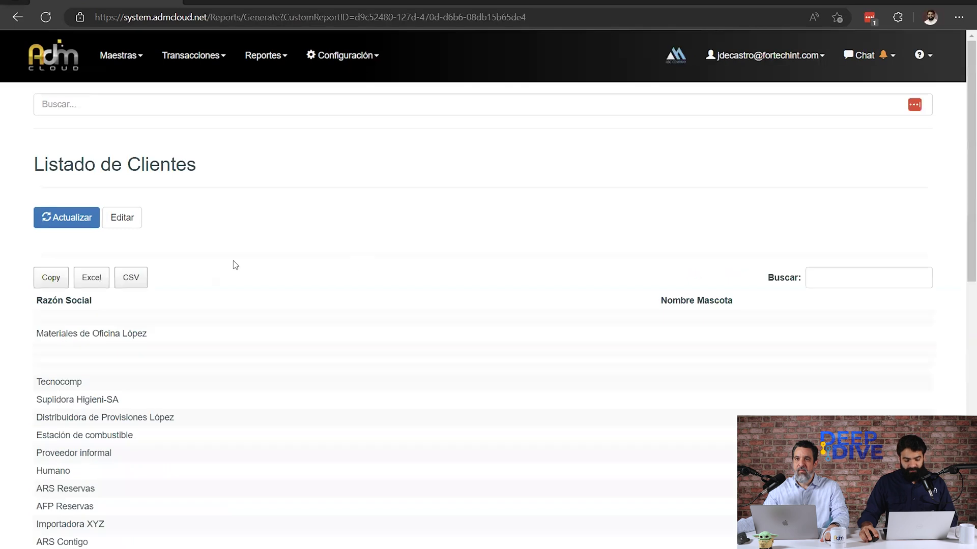
scroll(234, 264, "down", 2)
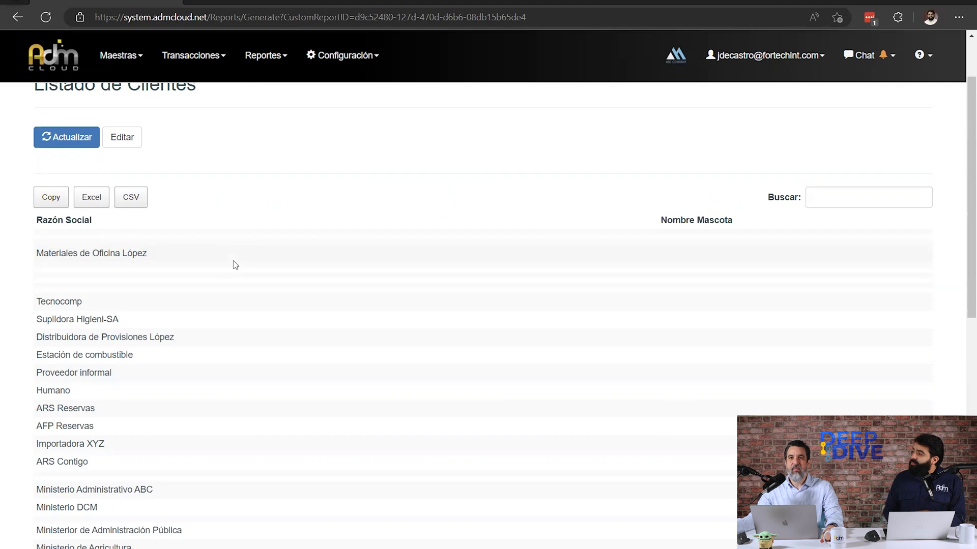
scroll(200, 280, "down", 3)
left_click_drag(968, 261, 960, 114)
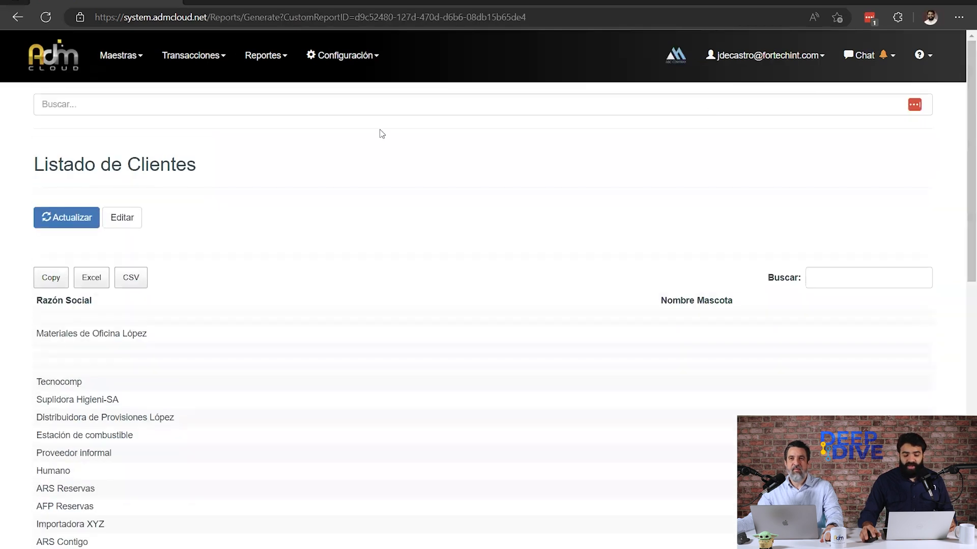
Reopen the Listado de Clientes report for editing and go to its internal filters (Filtros Internos).
left_click(140, 218)
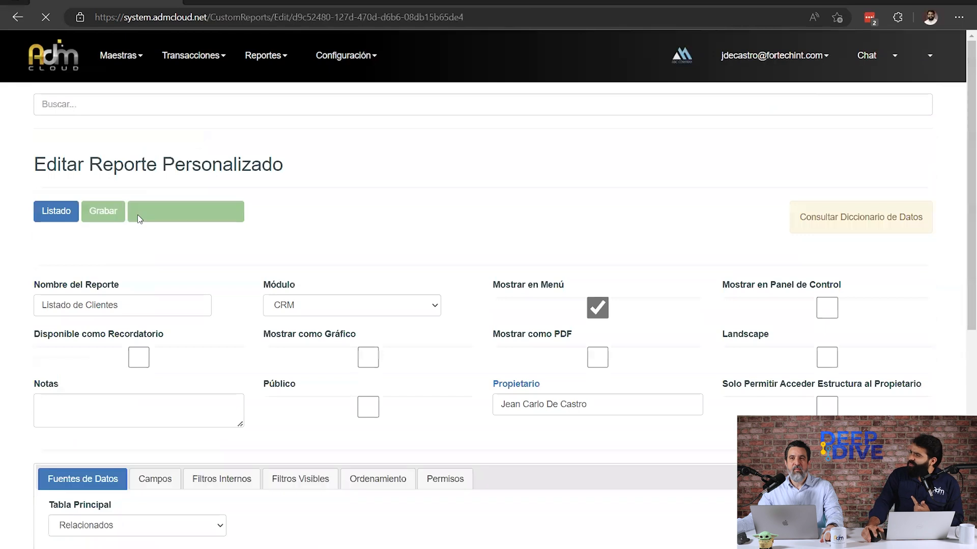
scroll(175, 302, "down", 2)
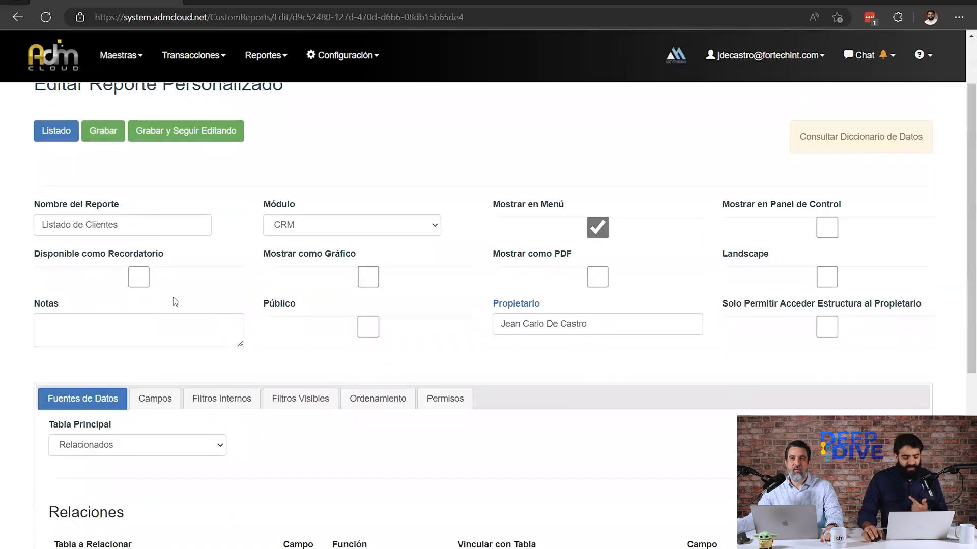
left_click(219, 401)
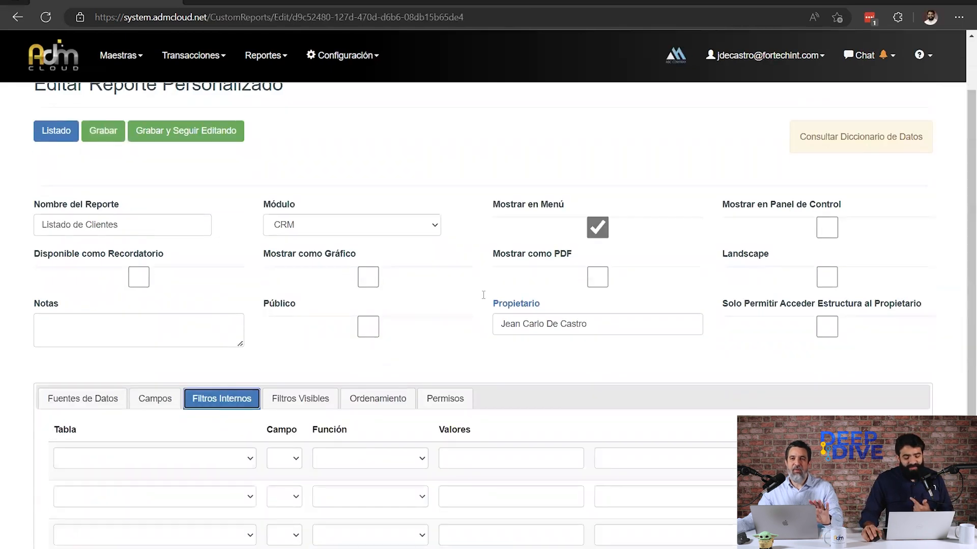
scroll(878, 213, "down", 4)
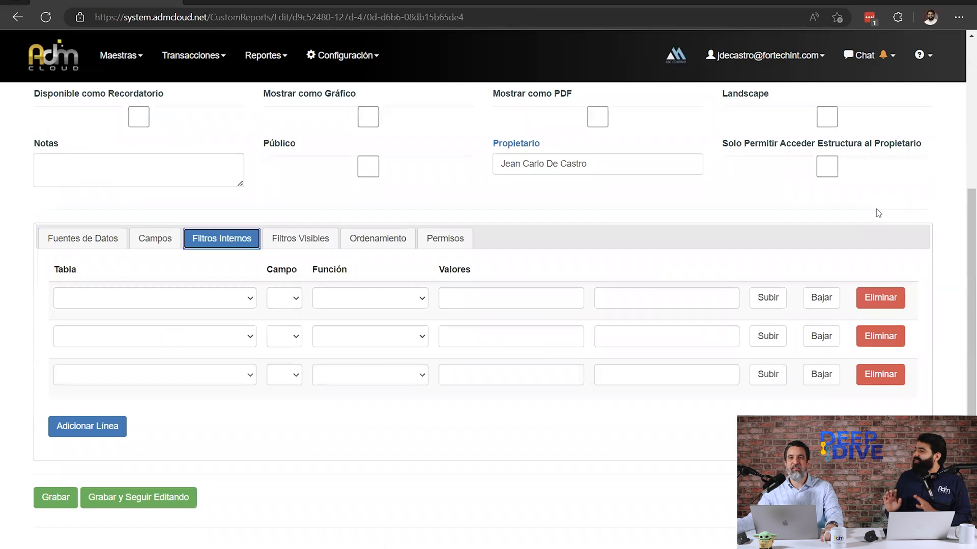
scroll(878, 213, "up", 6)
left_click_drag(562, 288, 497, 297)
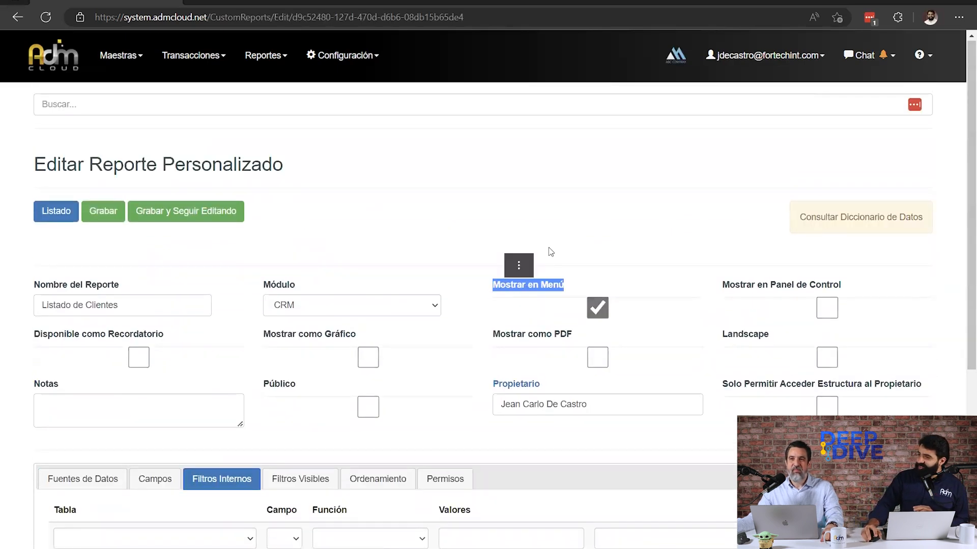
scroll(562, 231, "down", 6)
left_click(226, 241)
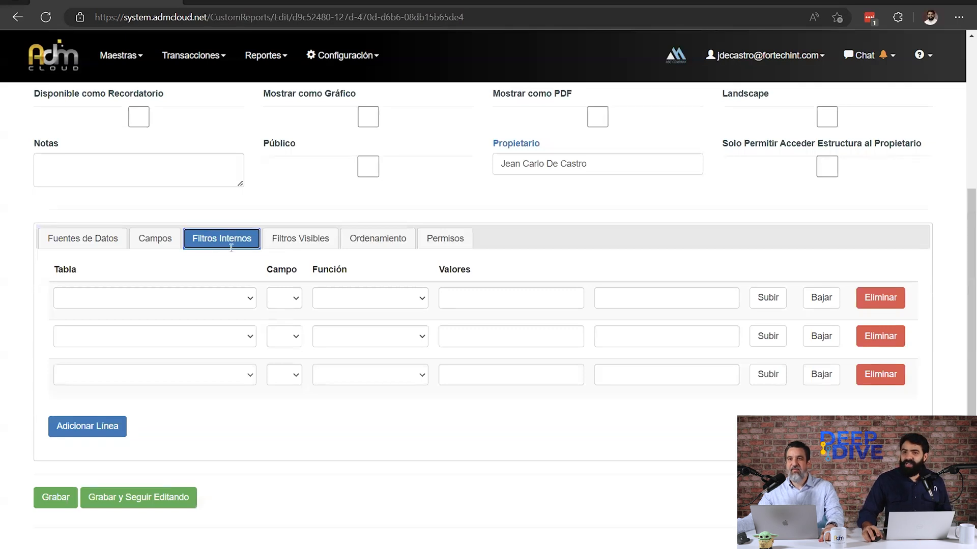
Set the first internal filter to table Relacionados (SA_Relationships) and field Es Cliente (IsCustomer).
left_click(194, 306)
type("rel")
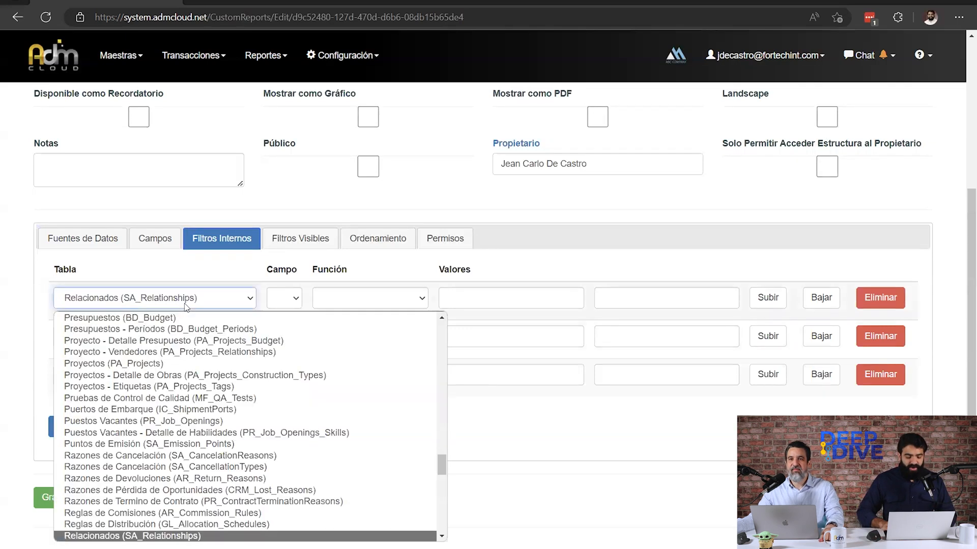
key("Return")
left_click(284, 299)
type("esa Relacionada (IsRelated")
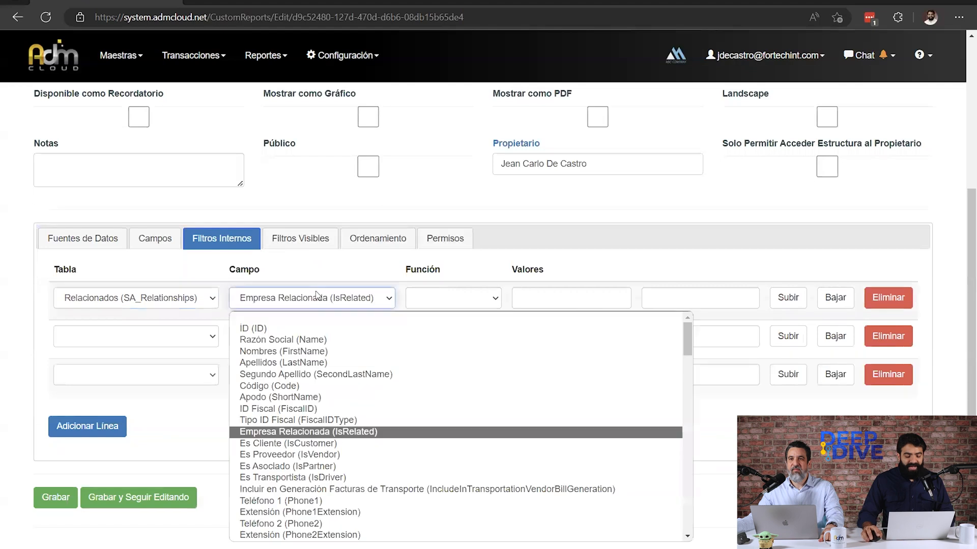
key("Return")
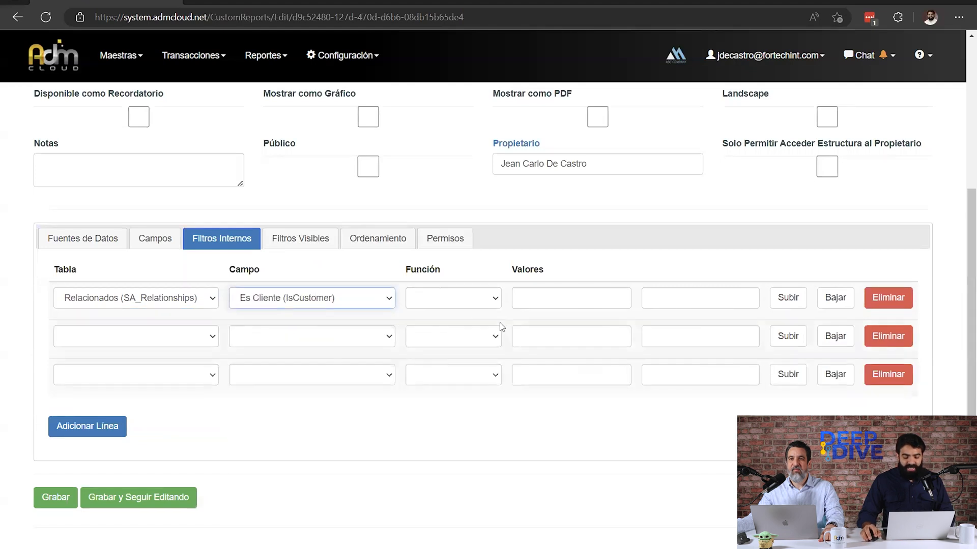
Give the Es Cliente filter the function Igual with value 1 and save the report.
left_click(482, 299)
key("Return")
key("Tab")
type("1")
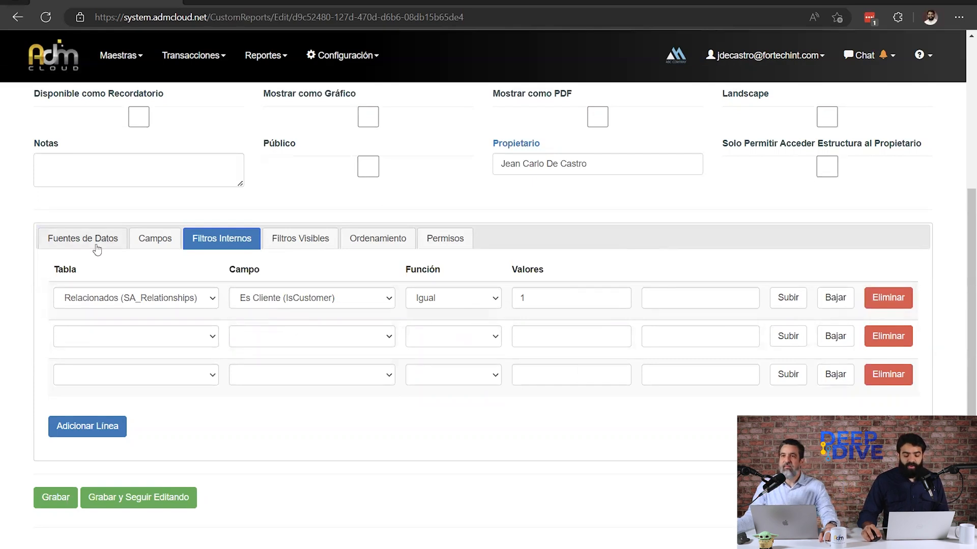
left_click(65, 498)
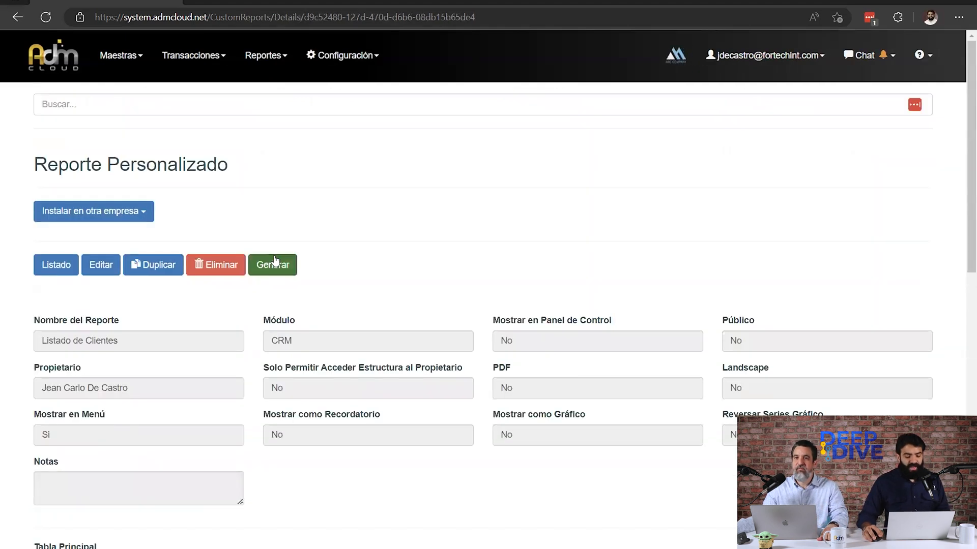
Generate the filtered Listado de Clientes report and look through its rows.
left_click(274, 261)
scroll(835, 305, "down", 4)
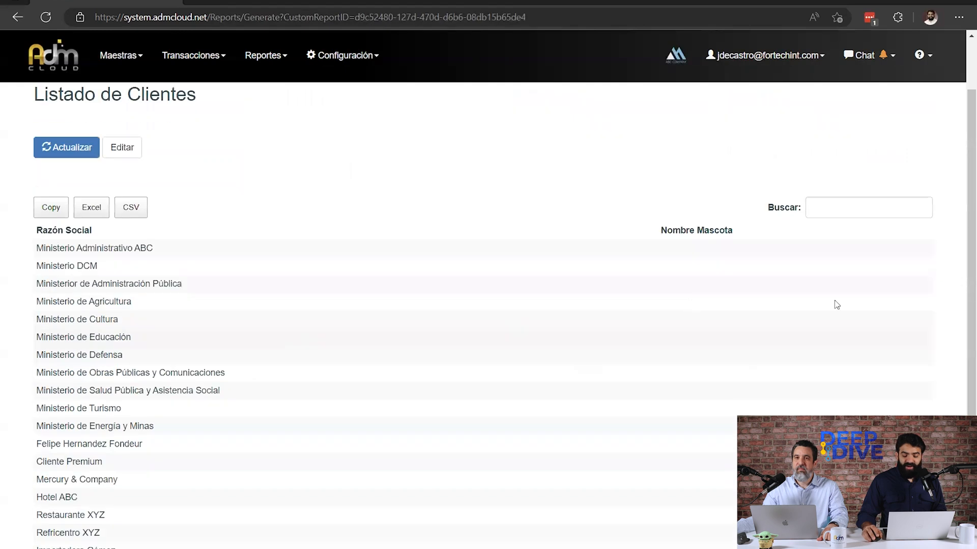
scroll(963, 312, "up", 4)
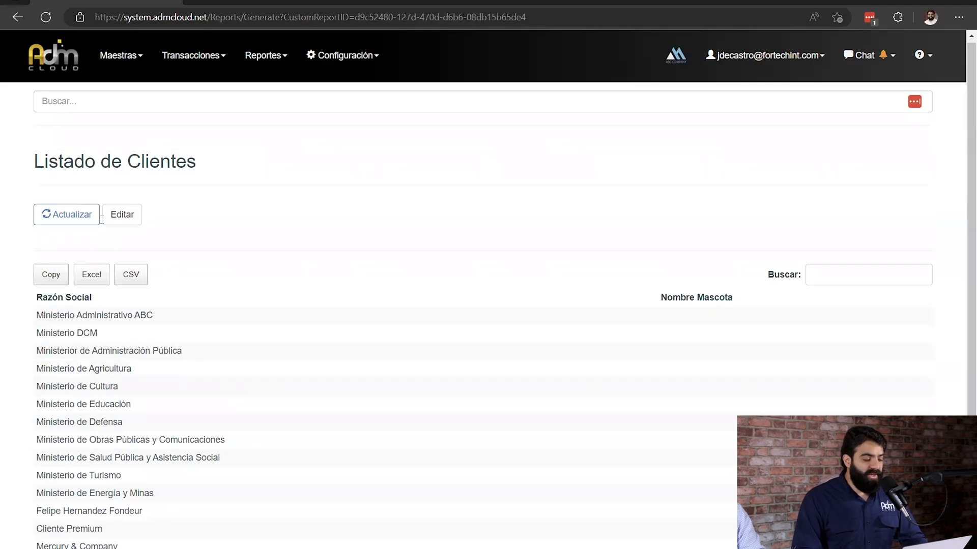
Edit the report to enable Mostrar en Panel de Control and Disponible como Recordatorio.
left_click(122, 215)
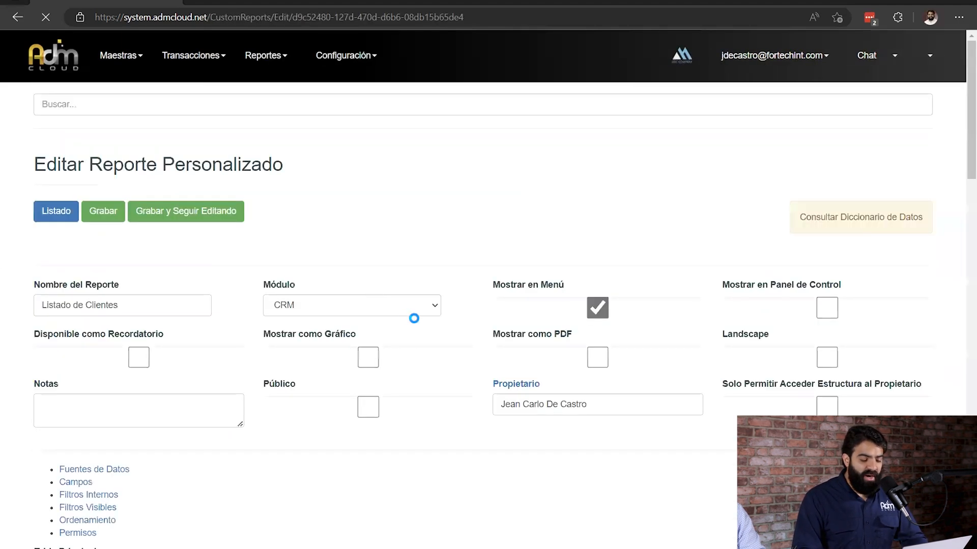
scroll(414, 318, "down", 3)
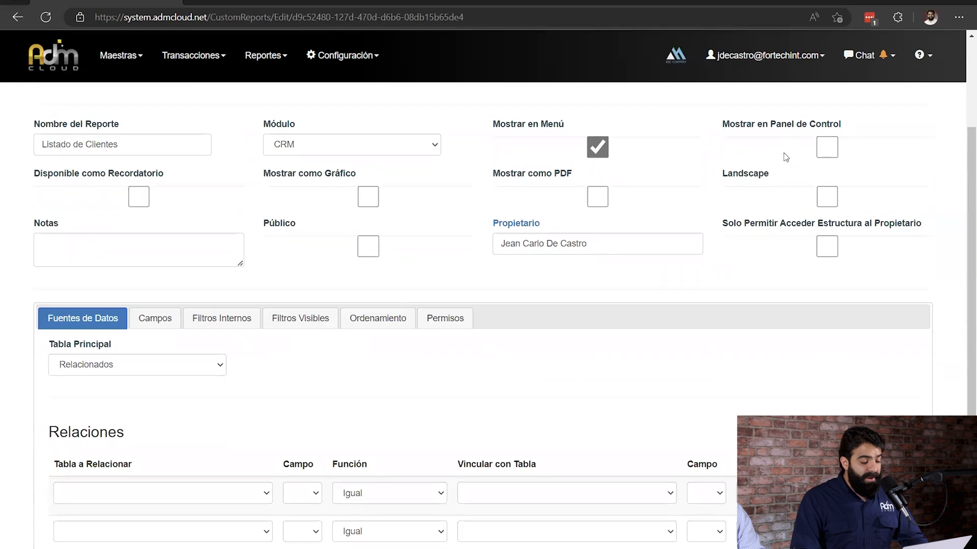
left_click_drag(722, 126, 888, 129)
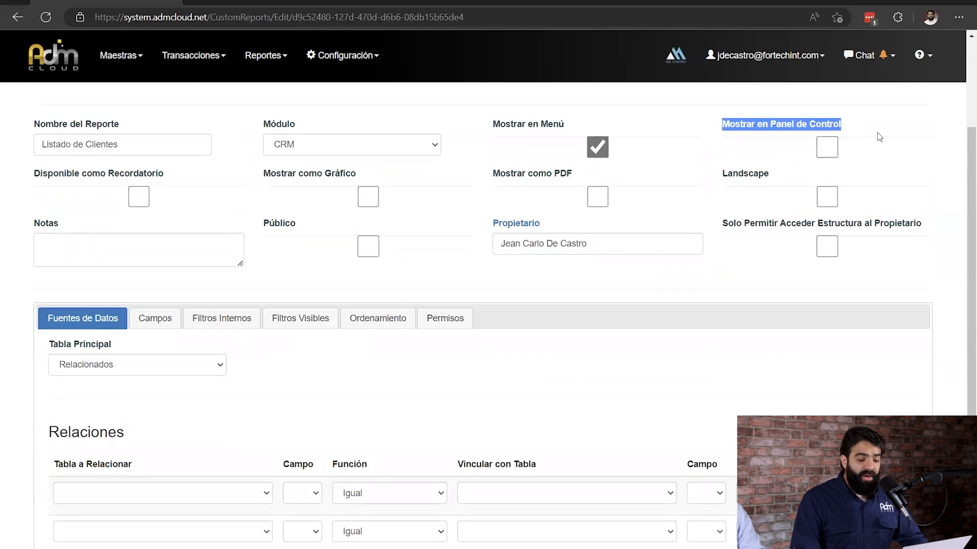
left_click(827, 147)
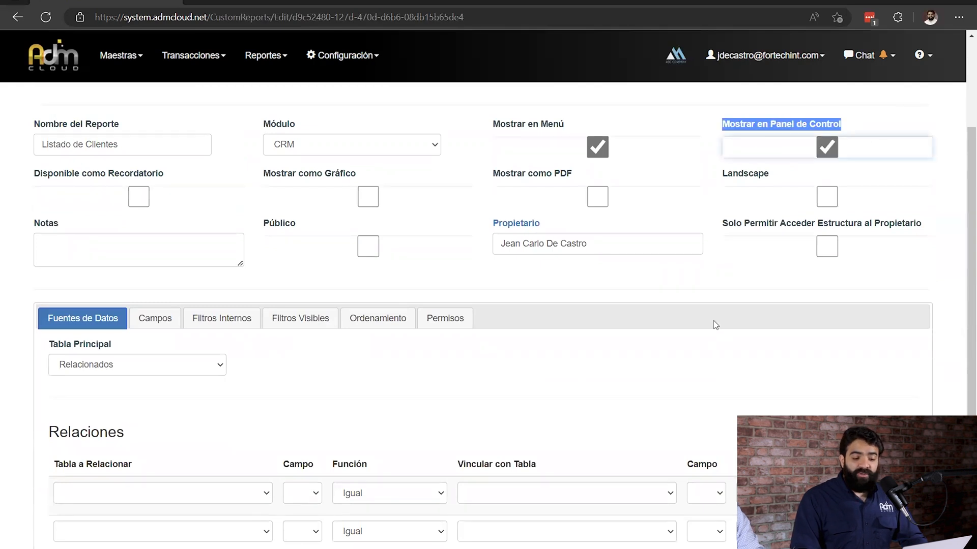
left_click_drag(43, 173, 165, 175)
left_click(138, 197)
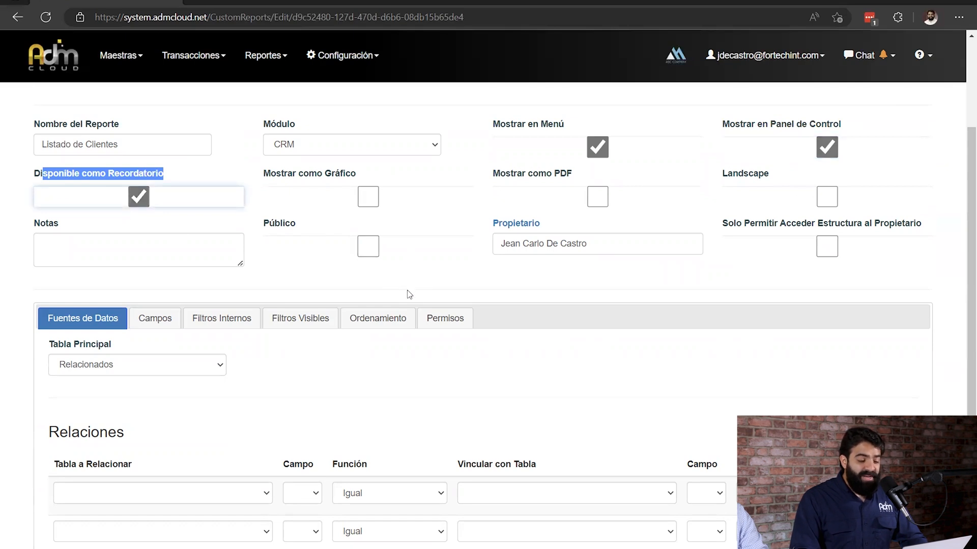
Examine the Público option and the user groups that can be chosen in the report's permissions.
left_click_drag(297, 224, 263, 225)
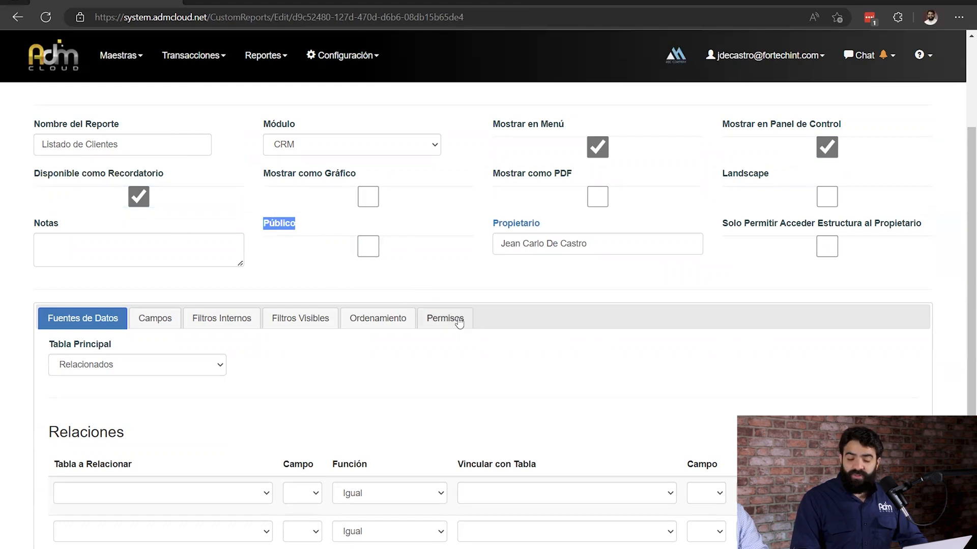
left_click(374, 247)
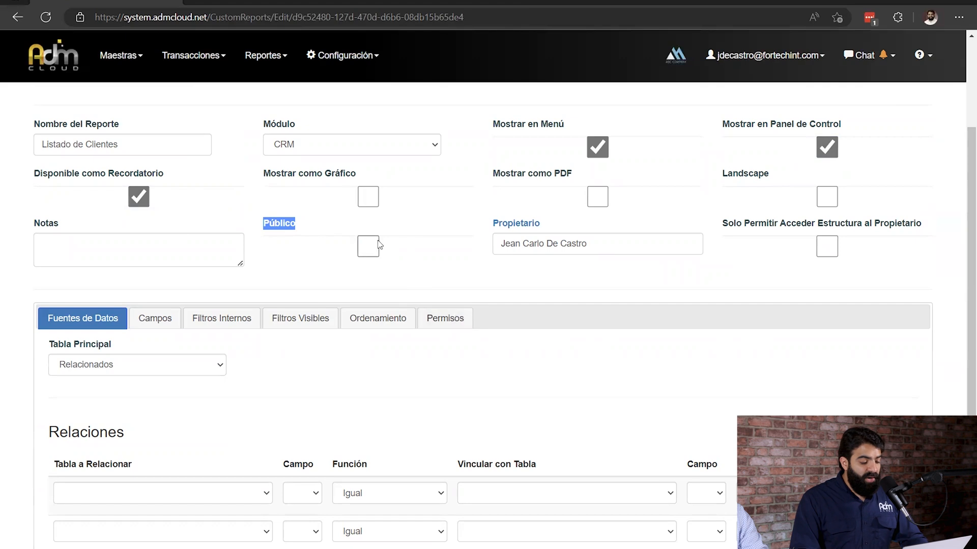
left_click(374, 250)
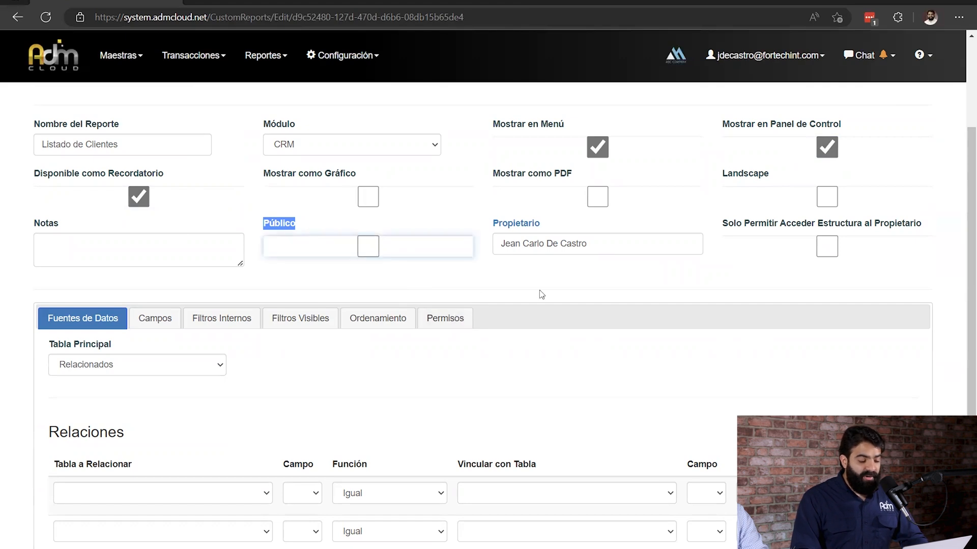
left_click(449, 317)
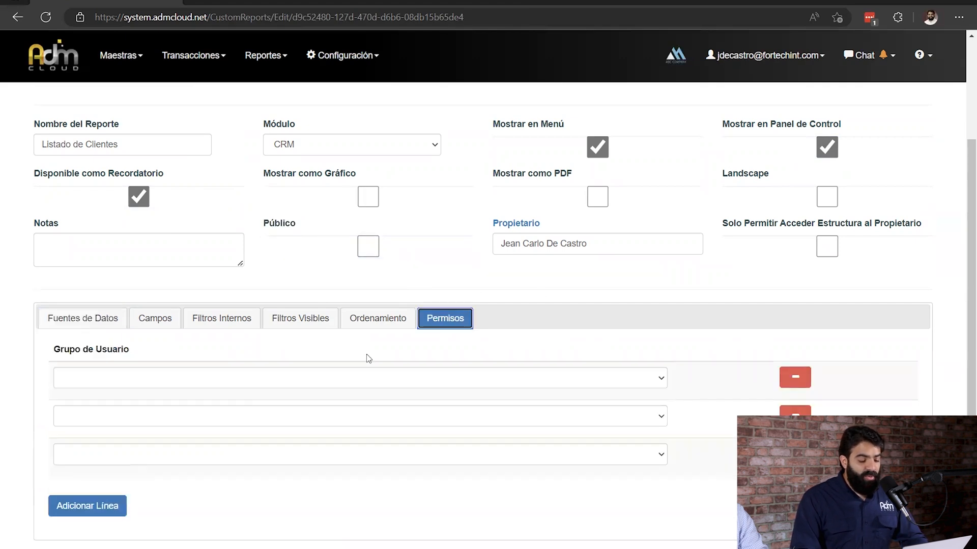
left_click(360, 382)
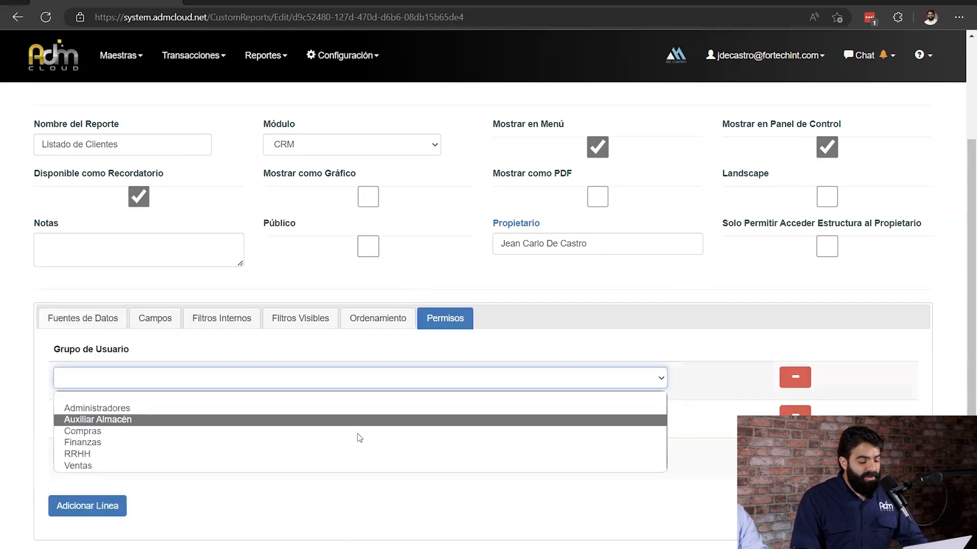
left_click(473, 350)
Save the report as public and check its control panel and reminder settings.
scroll(457, 351, "up", 2)
left_click(103, 133)
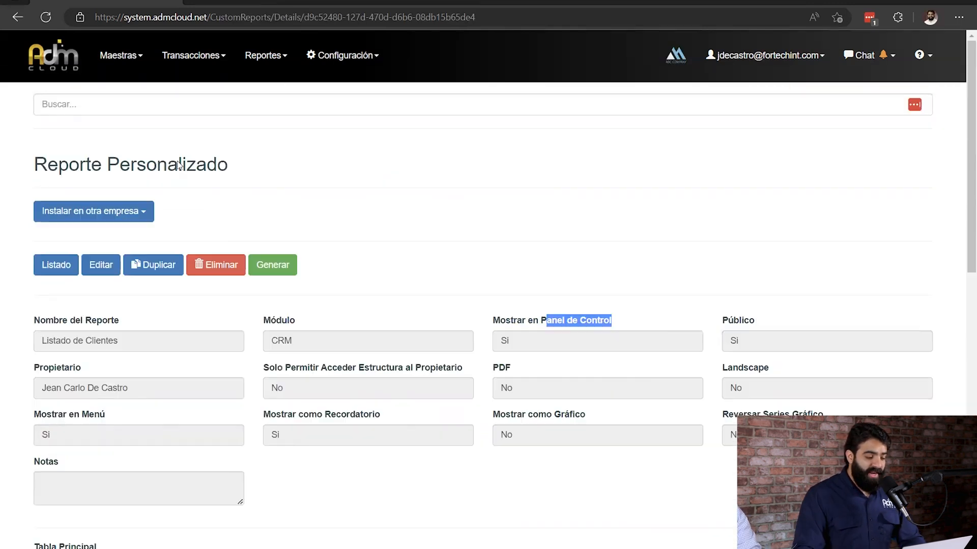
left_click_drag(288, 415, 426, 420)
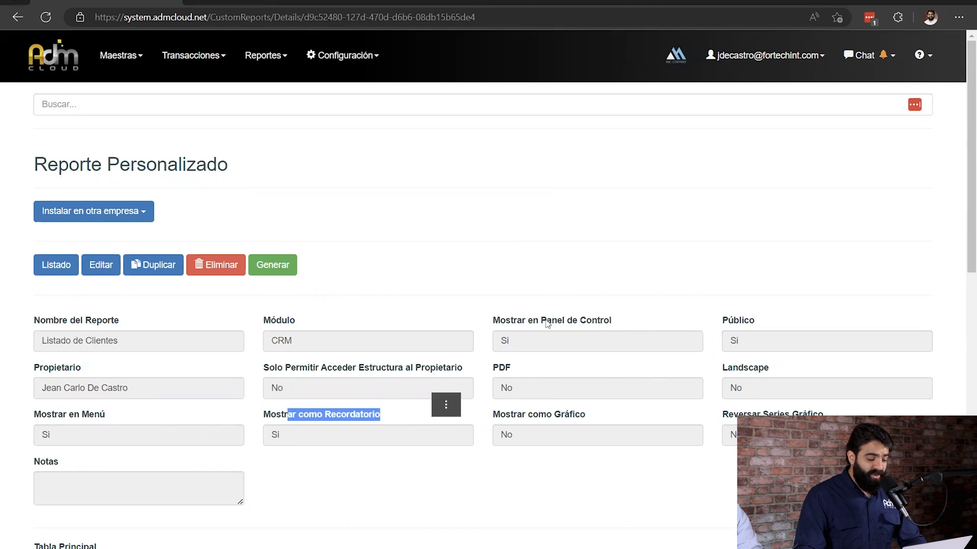
left_click_drag(500, 321, 622, 323)
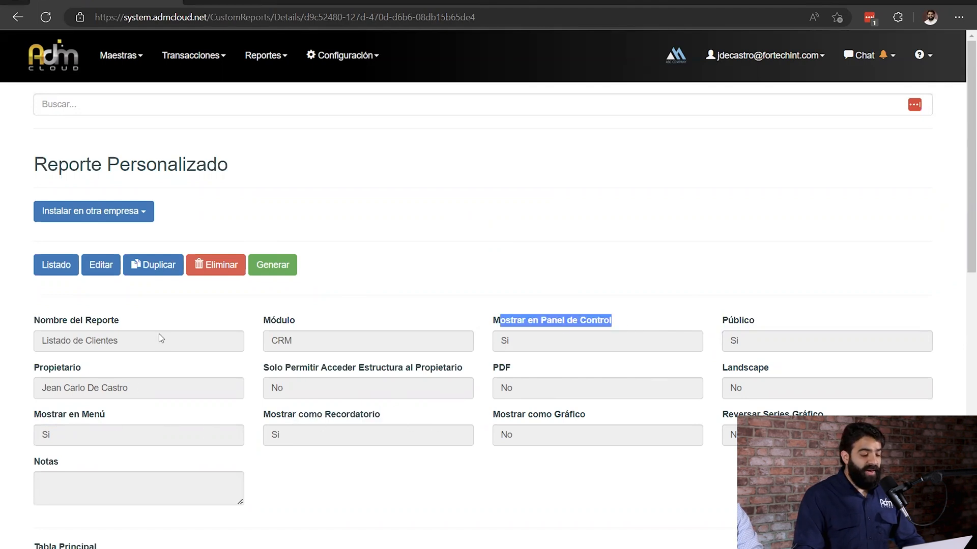
In the home dashboard's customization, find the Listado de Clientes panel, move it to the beginning and save.
left_click(502, 320)
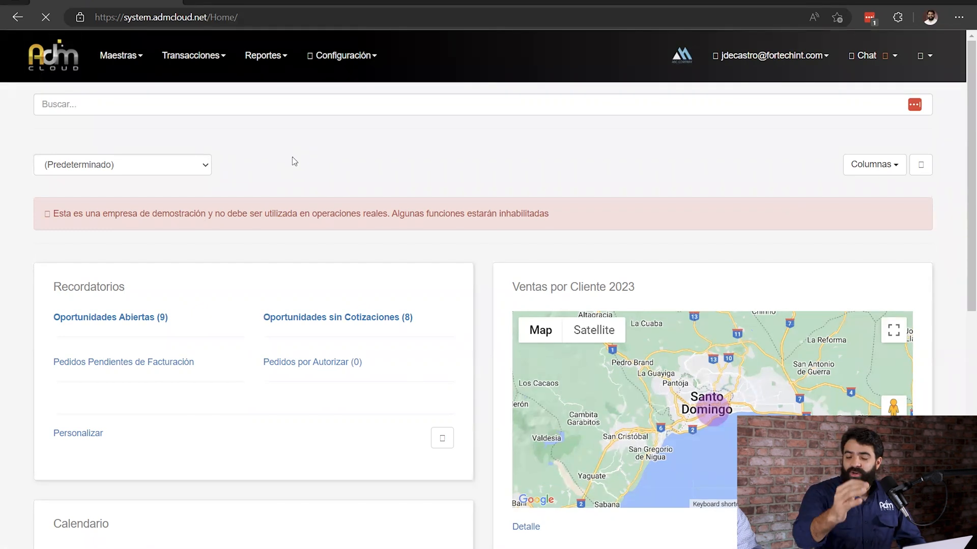
left_click(924, 169)
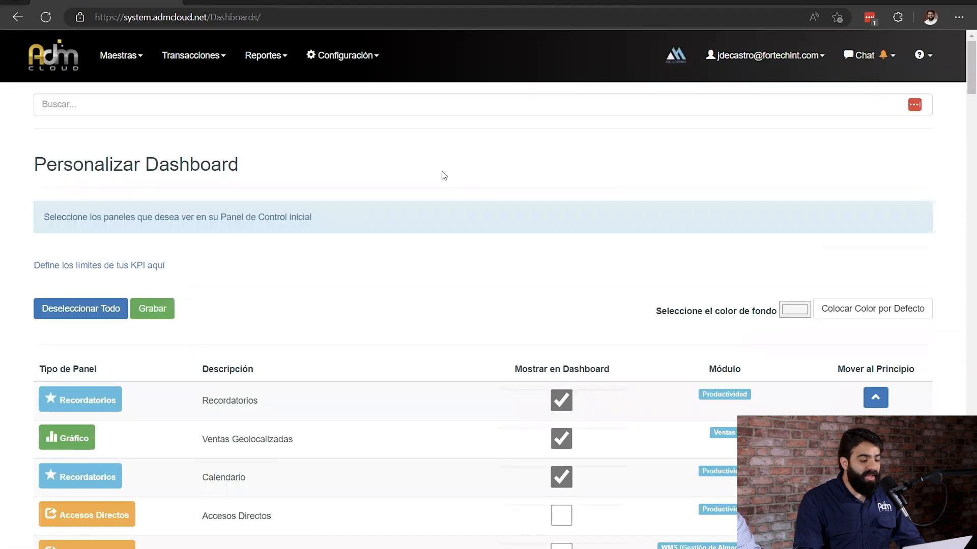
scroll(458, 183, "down", 2)
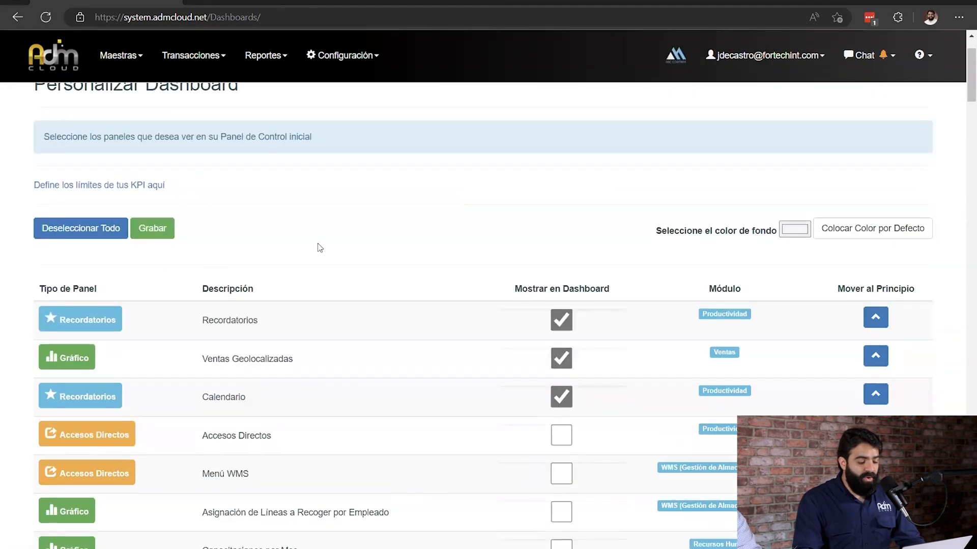
key("ctrl+f")
type("listado de")
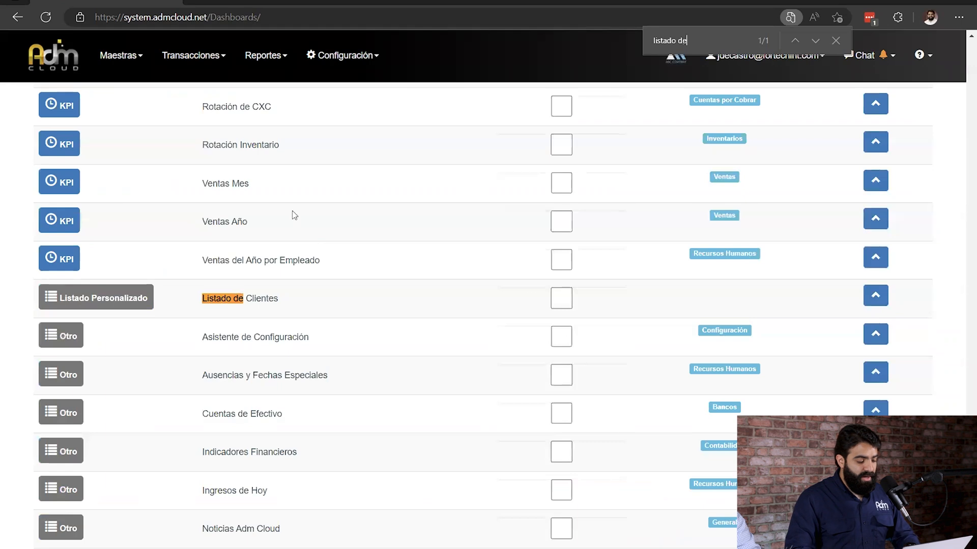
left_click(877, 297)
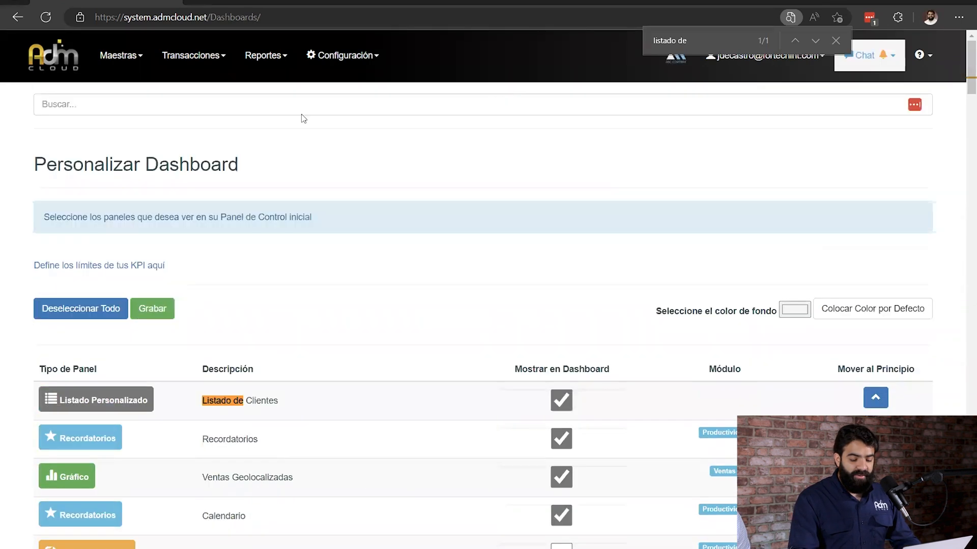
left_click(153, 309)
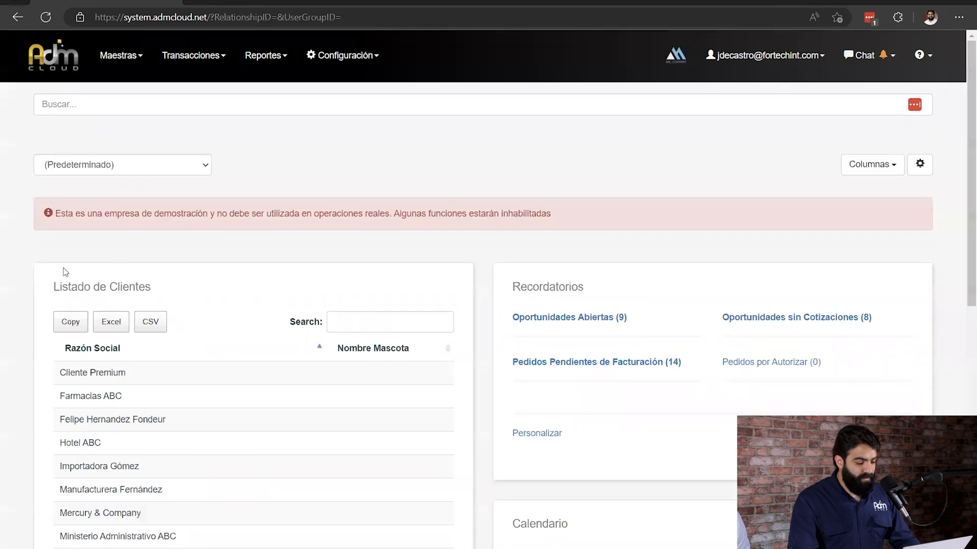
Examine the Listado de Clientes panel on the home dashboard.
left_click_drag(67, 285, 199, 305)
scroll(200, 305, "down", 1)
scroll(200, 305, "down", 3)
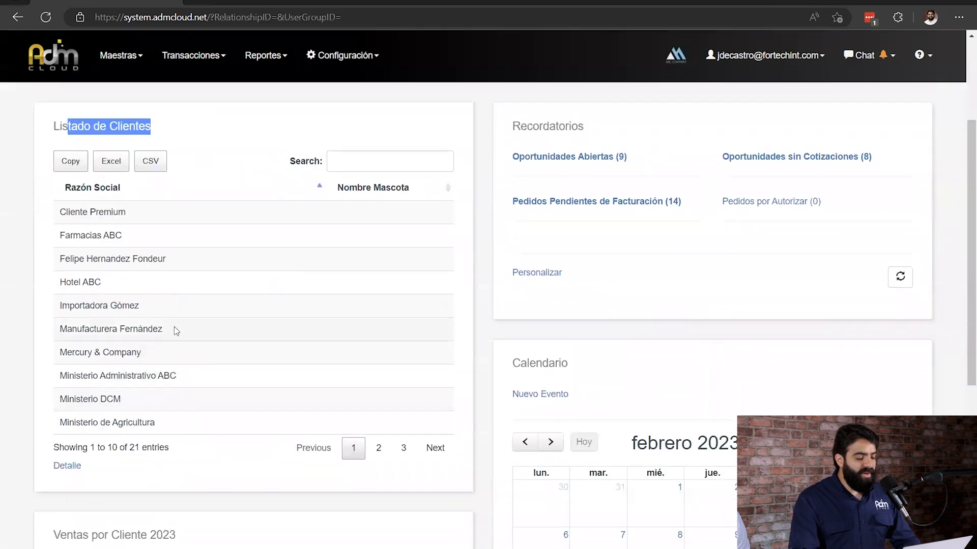
left_click(174, 328)
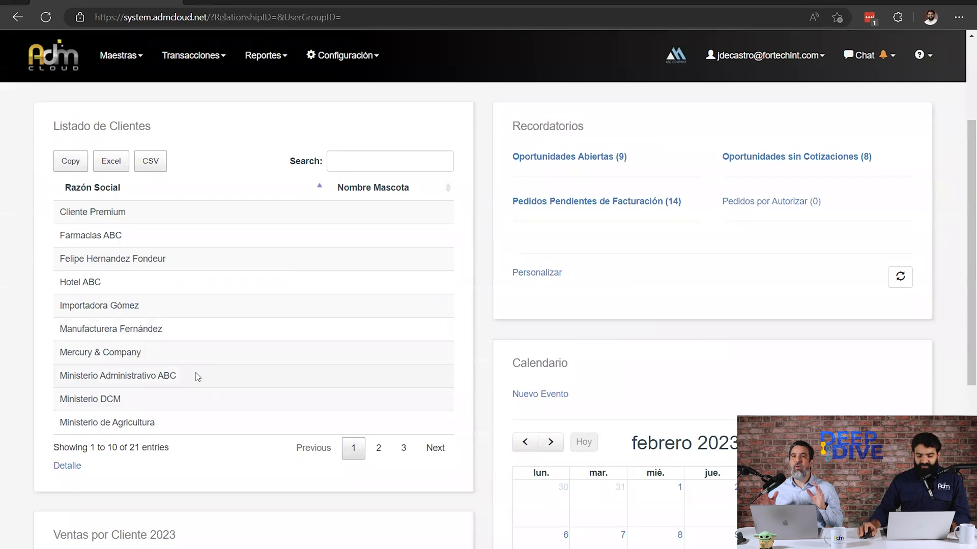